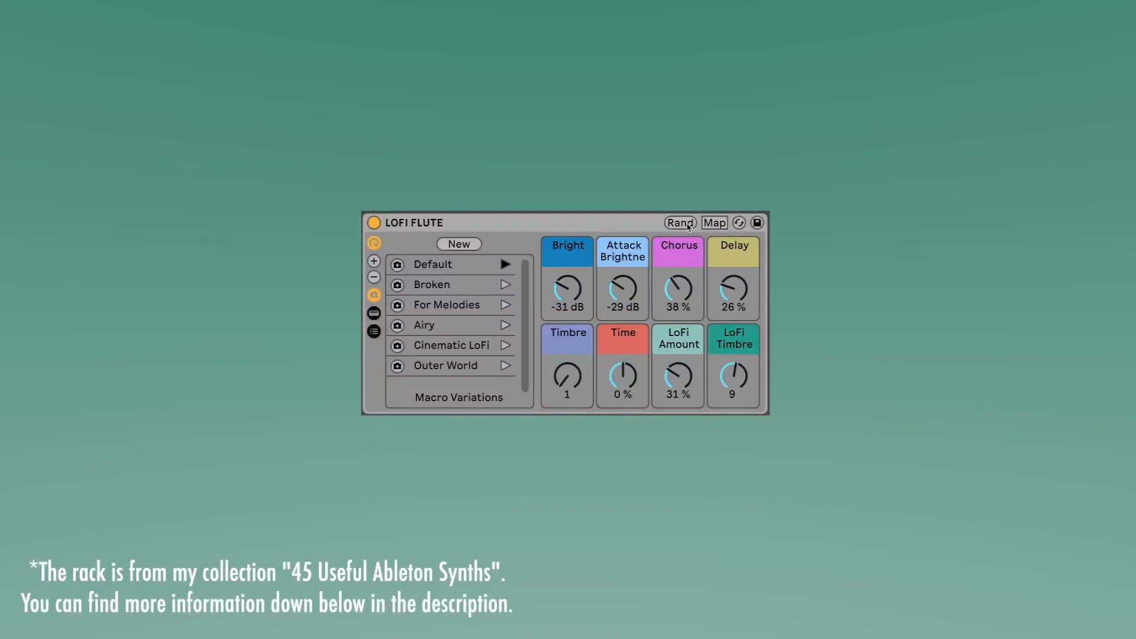
Step: Randomize the LOFI FLUTE rack's macros four times in a row
click(680, 223)
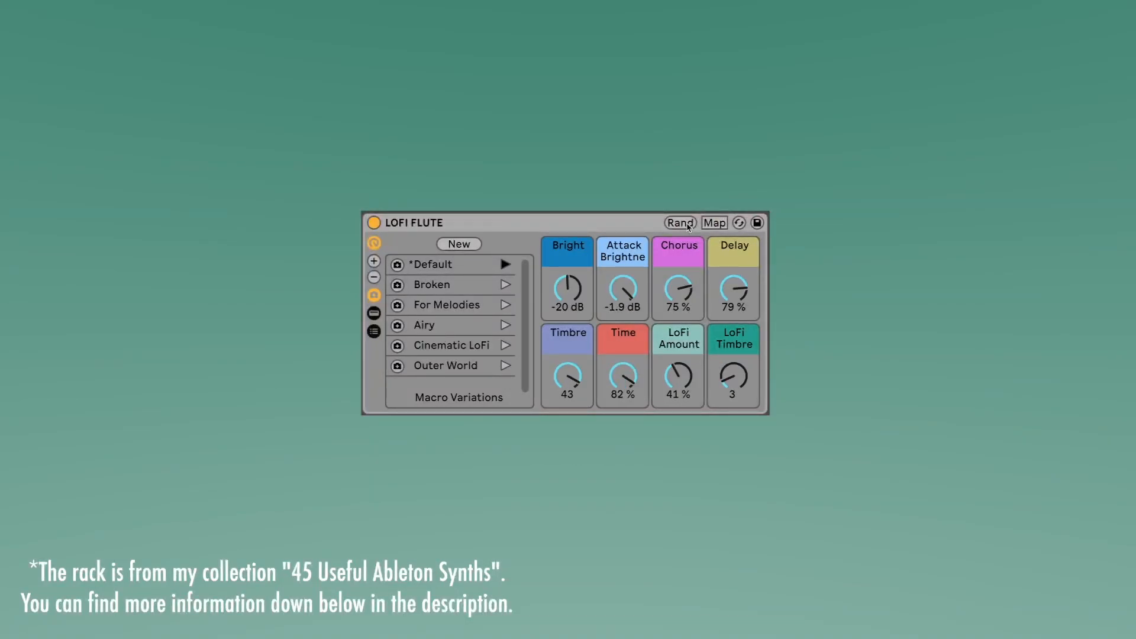
click(681, 223)
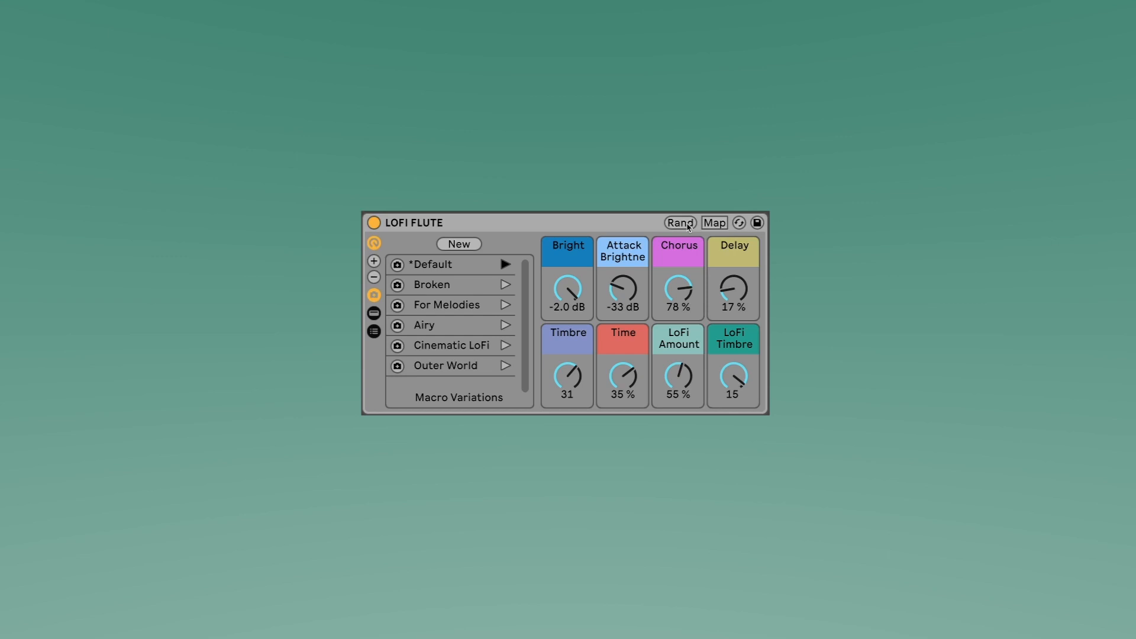
click(680, 223)
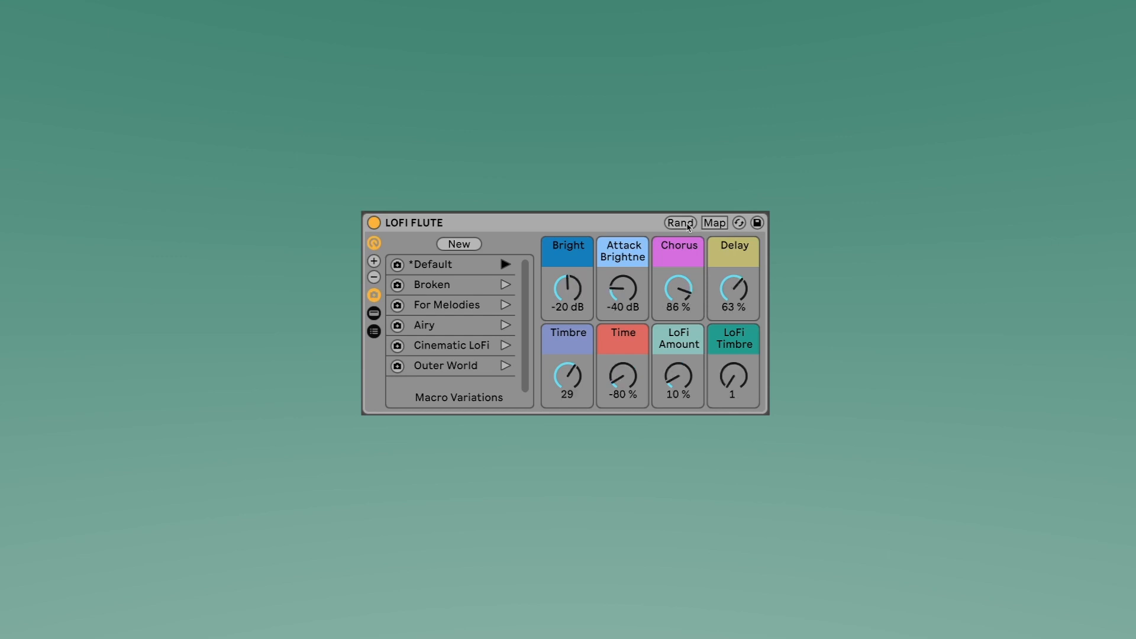
click(680, 223)
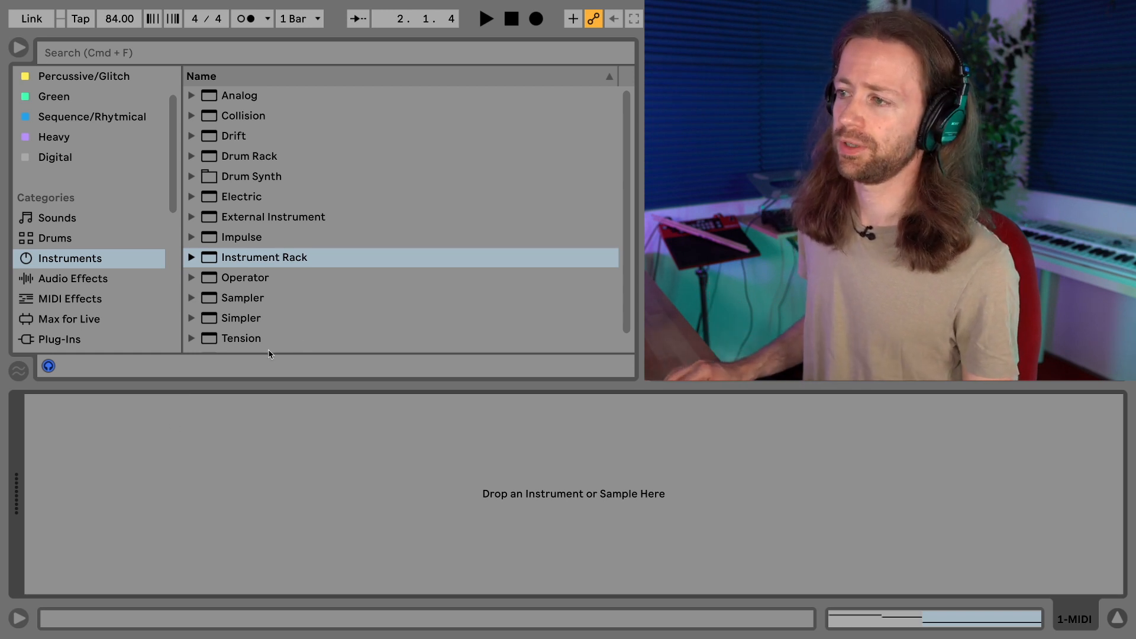
Step: Load the Basic Electric Drive Bass preset from the Instrument Rack's Bass folder onto the MIDI track
click(197, 259)
scroll(241, 324, down, 10)
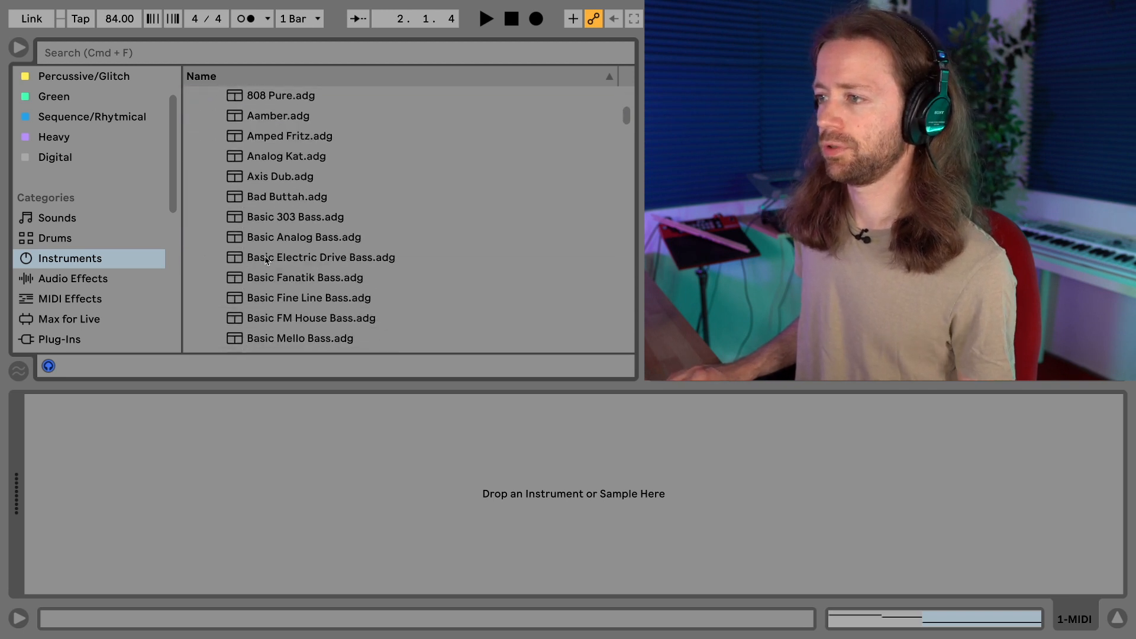
double_click(266, 260)
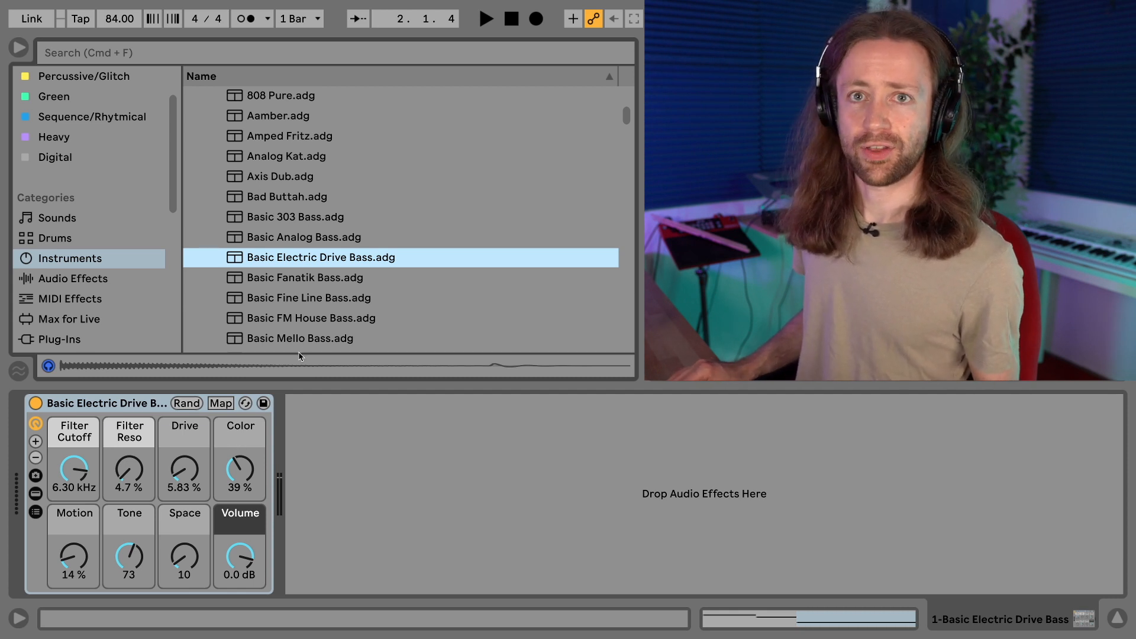
Step: Replace the bass preset with an empty Instrument Rack and put an Analog synth inside it
scroll(282, 277, up, 5)
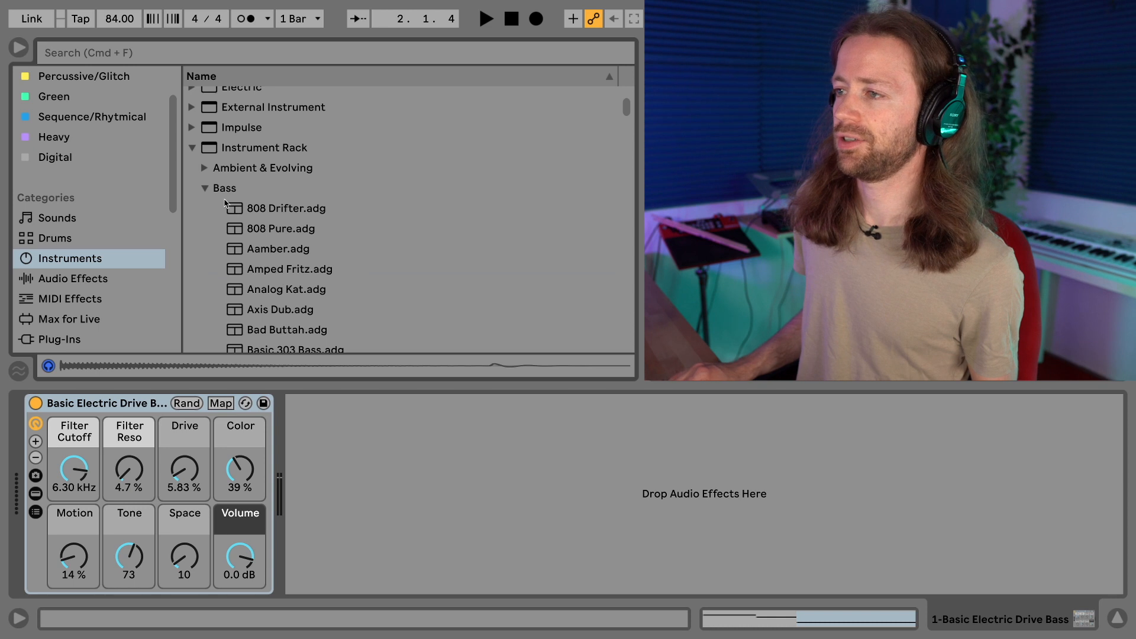
click(204, 188)
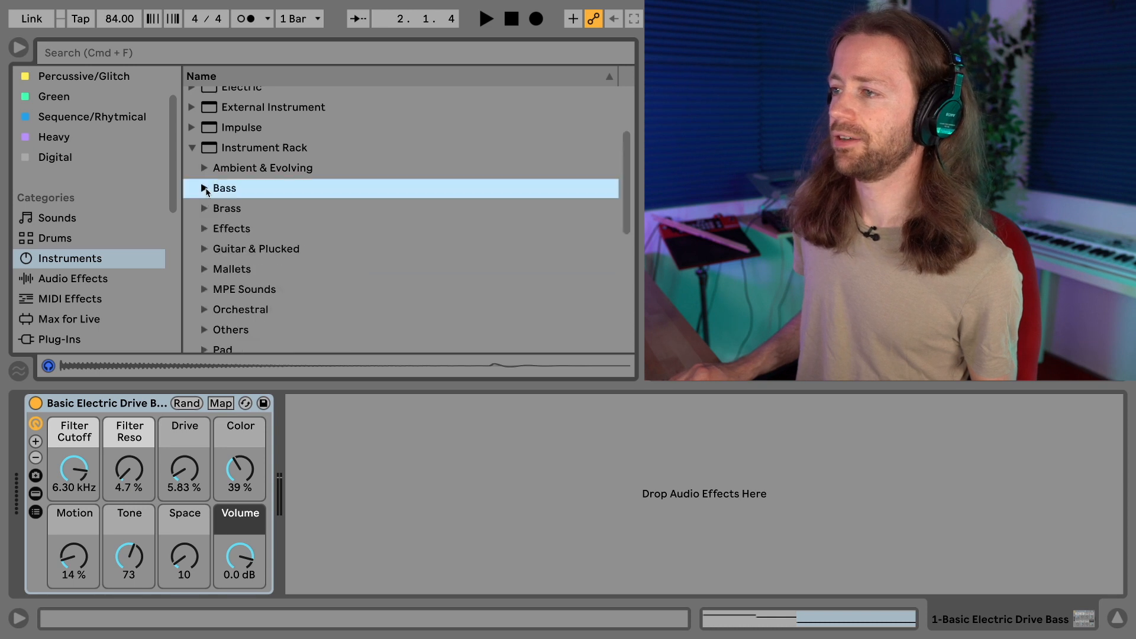
double_click(255, 148)
scroll(258, 166, up, 4)
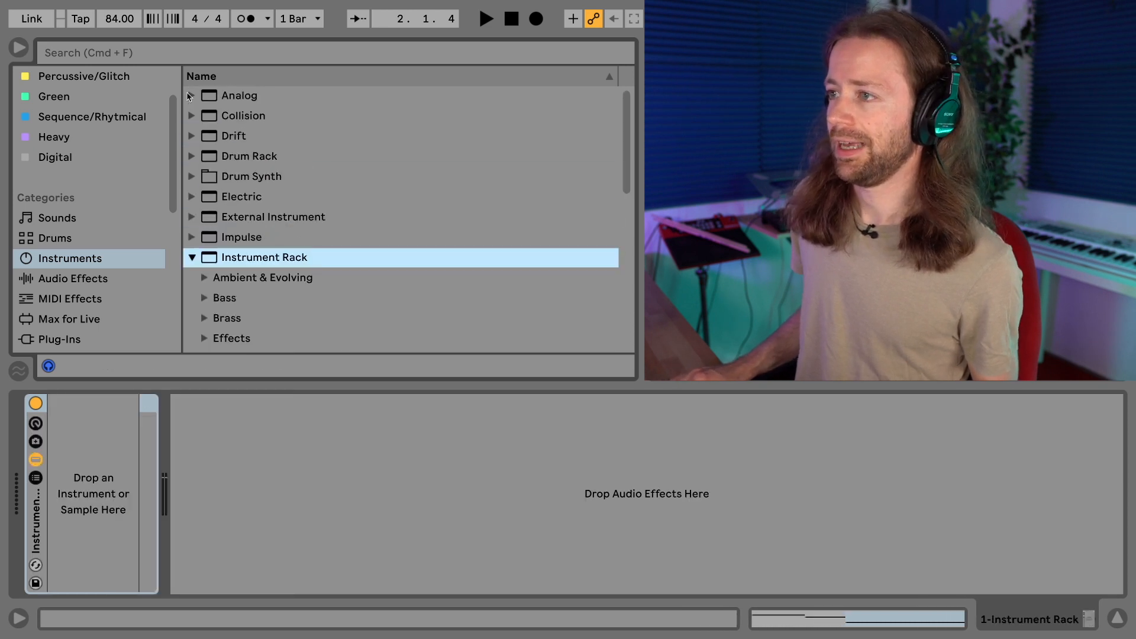
click(190, 100)
drag(227, 98, 102, 490)
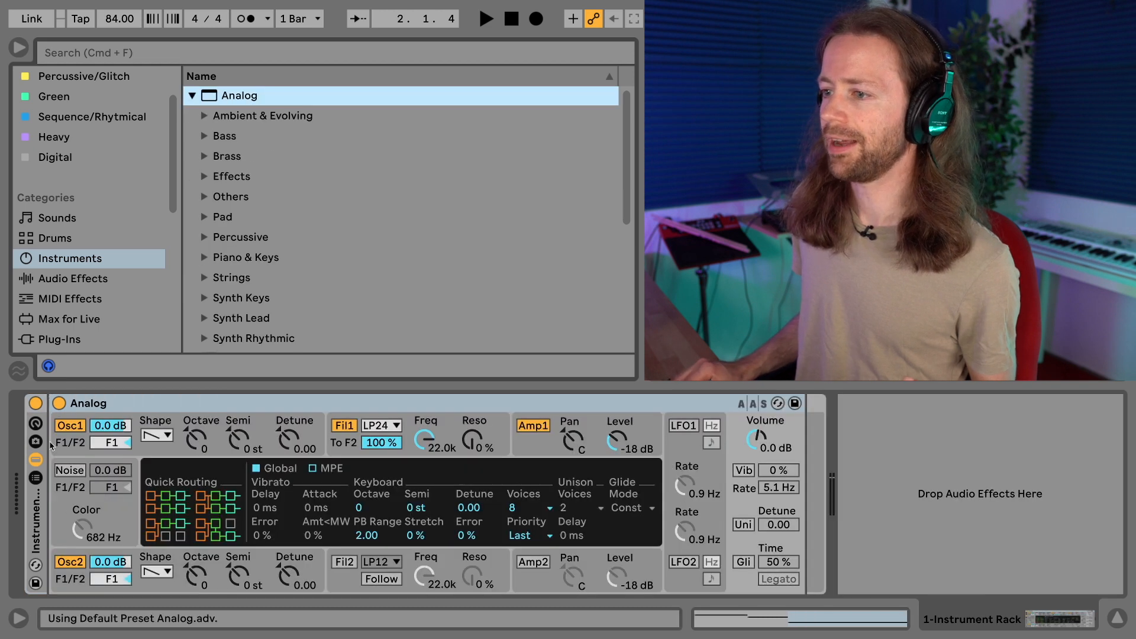
Step: Show the rack's macro controls and map Analog's Filter 1 frequency to a macro
click(36, 423)
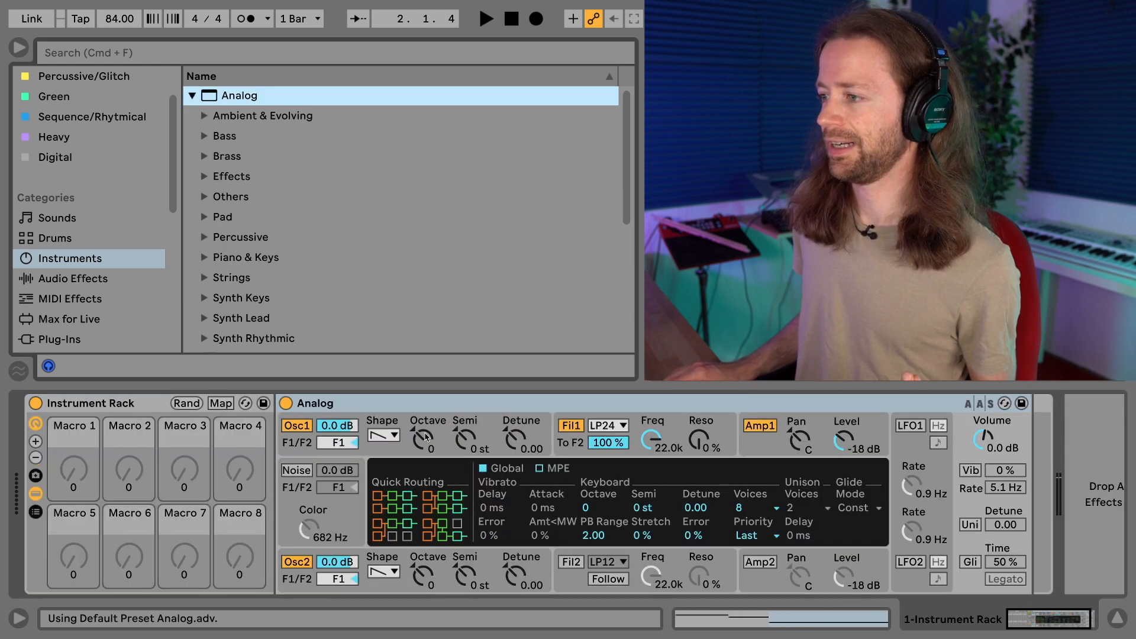
right_click(648, 441)
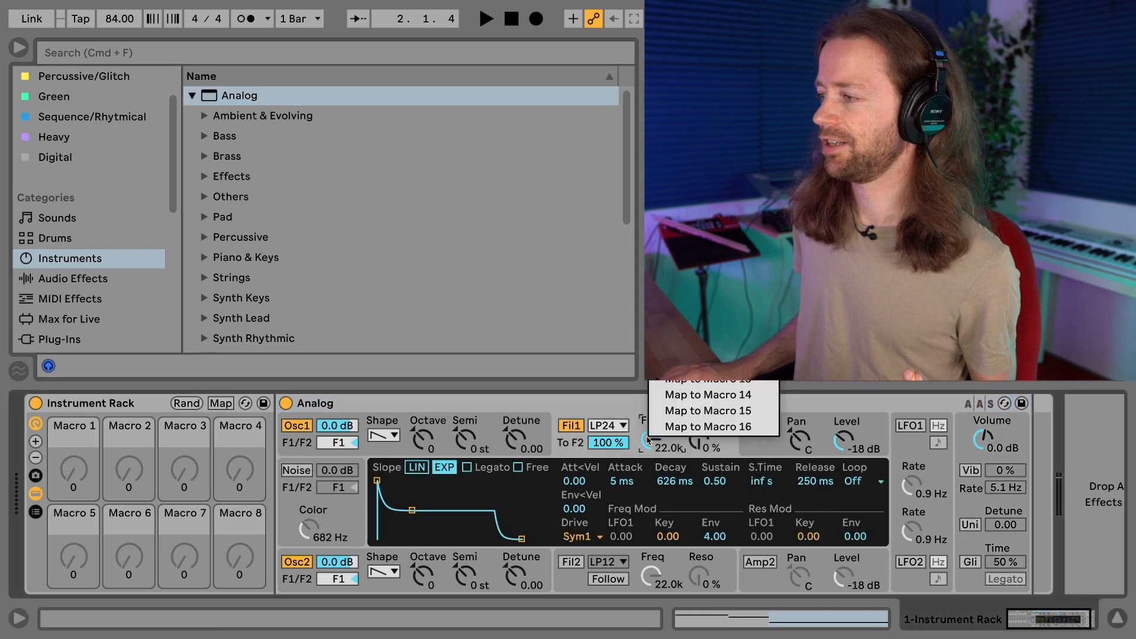
click(689, 197)
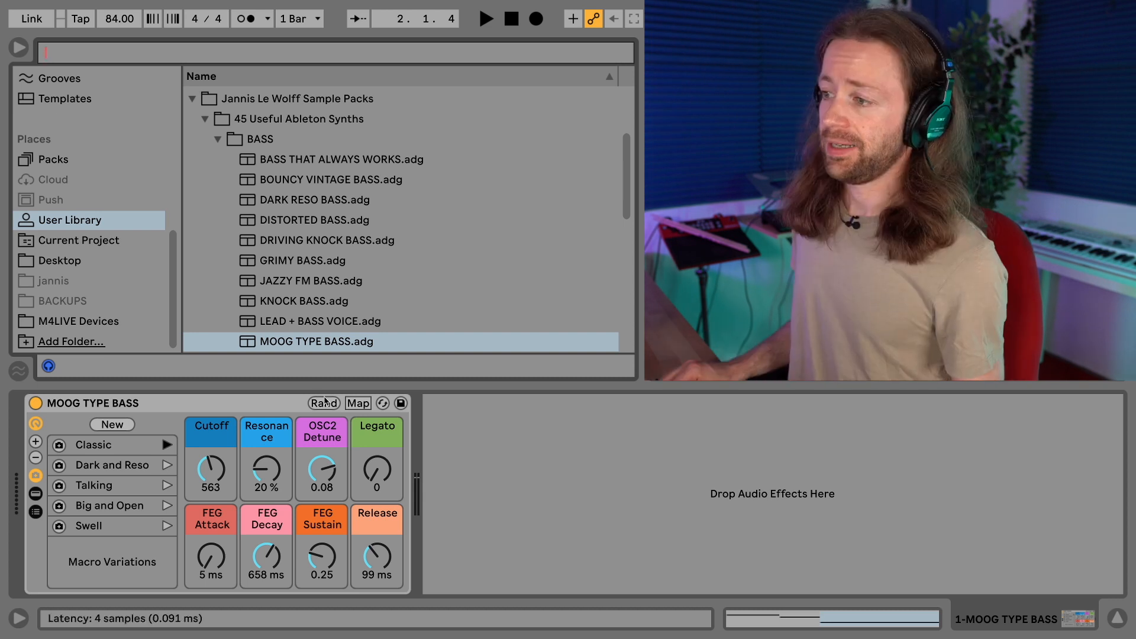
Step: In the MOOG TYPE BASS macro mappings, limit the OSC2 Detune range to a minimum of -0.16 and a maximum of 0.19
click(359, 404)
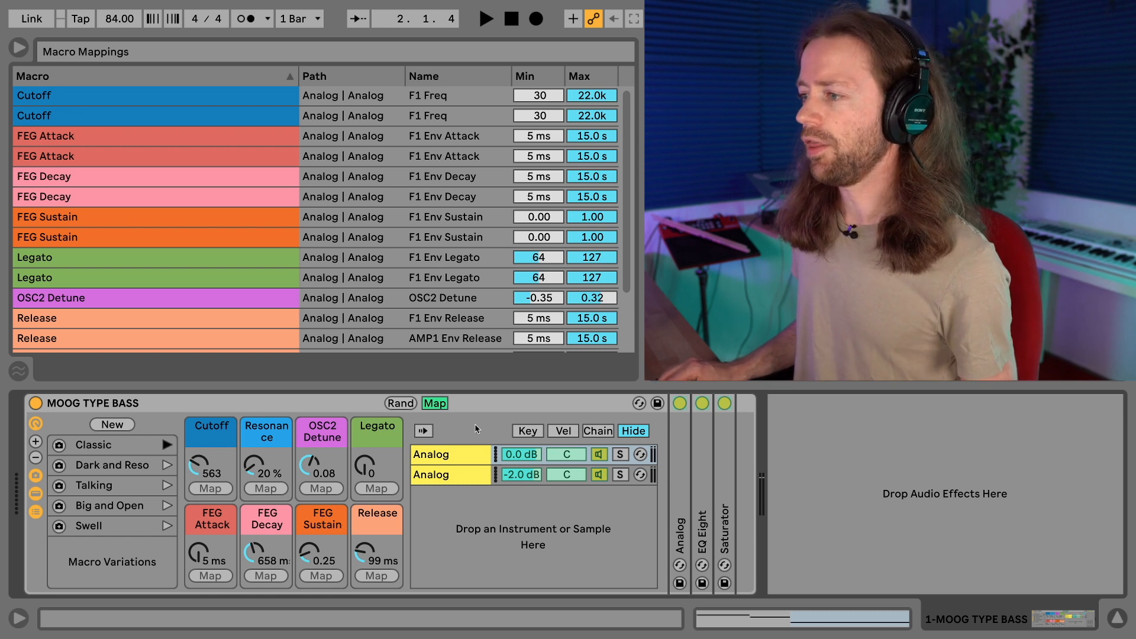
click(237, 300)
scroll(244, 307, down, 4)
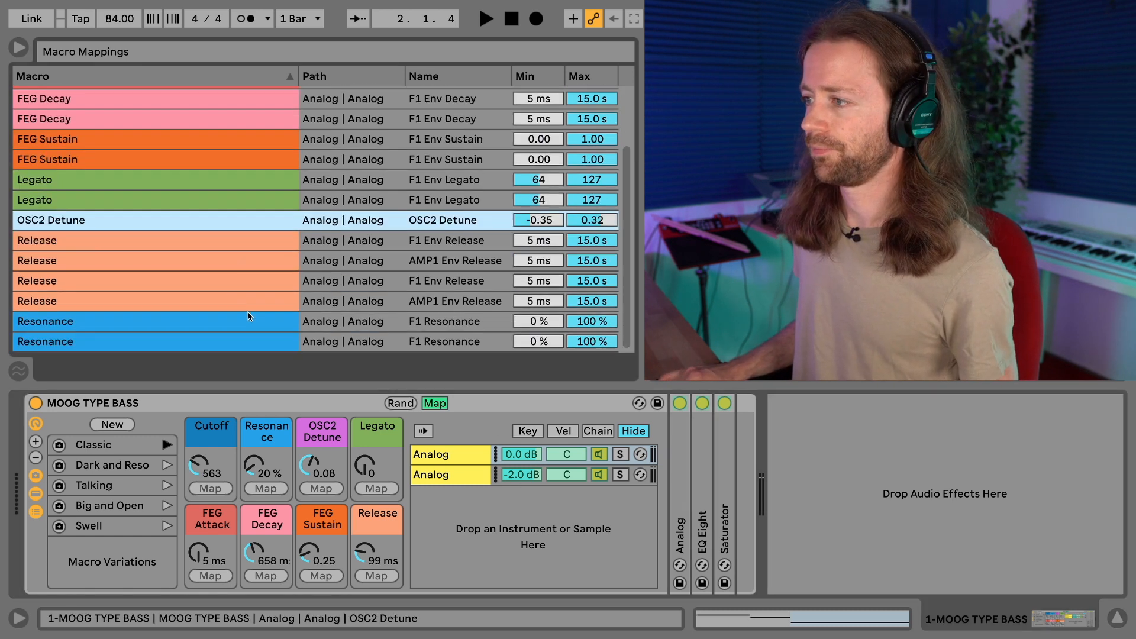
click(308, 466)
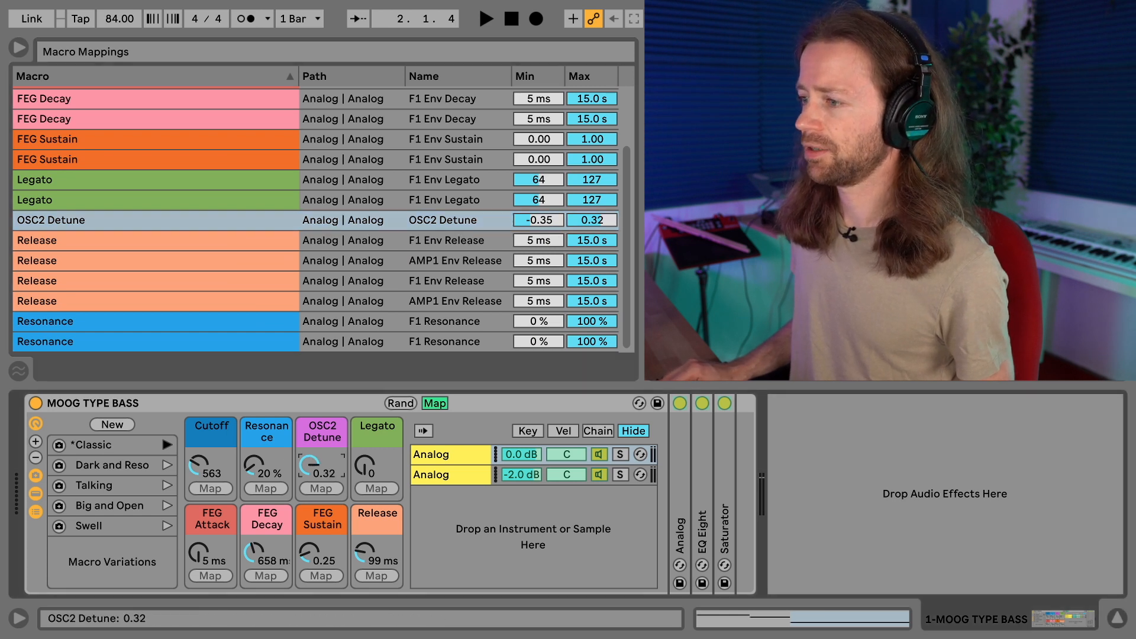
click(547, 225)
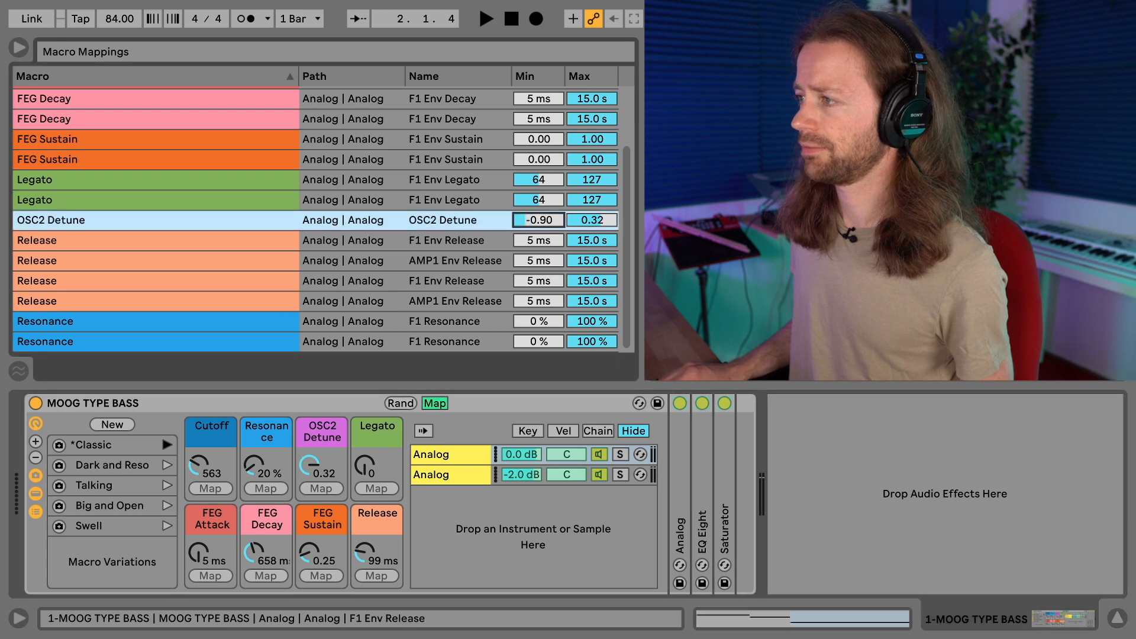
drag(573, 220, 573, 227)
click(539, 220)
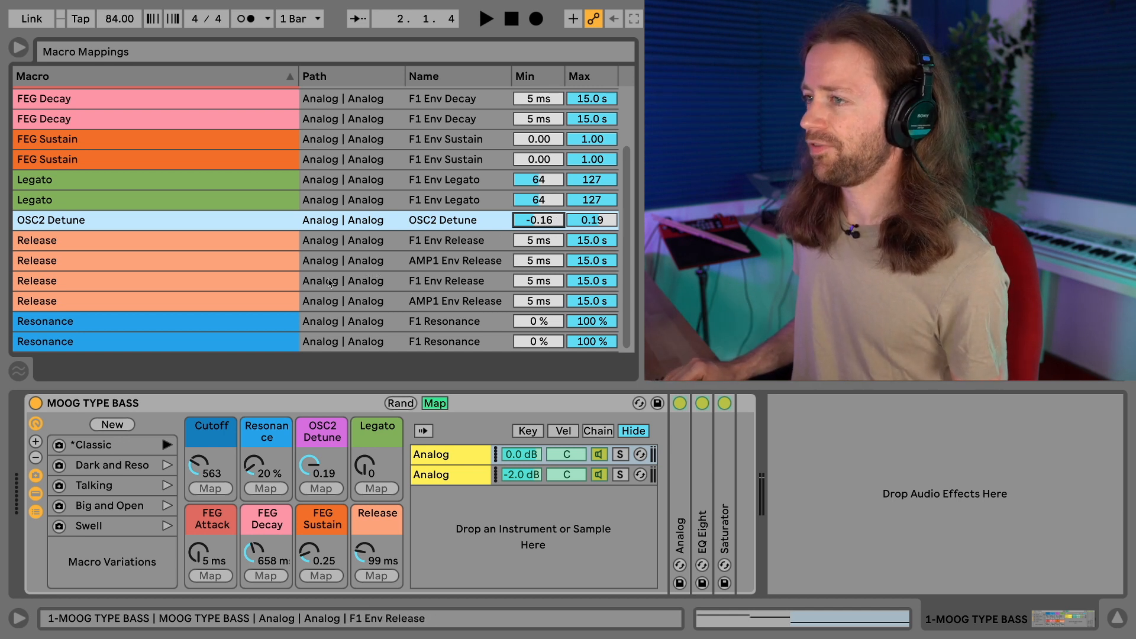
Step: Lower the maximum of both Cutoff mappings, setting the second F1 Freq maximum to 2.7k
scroll(242, 272, up, 4)
click(249, 124)
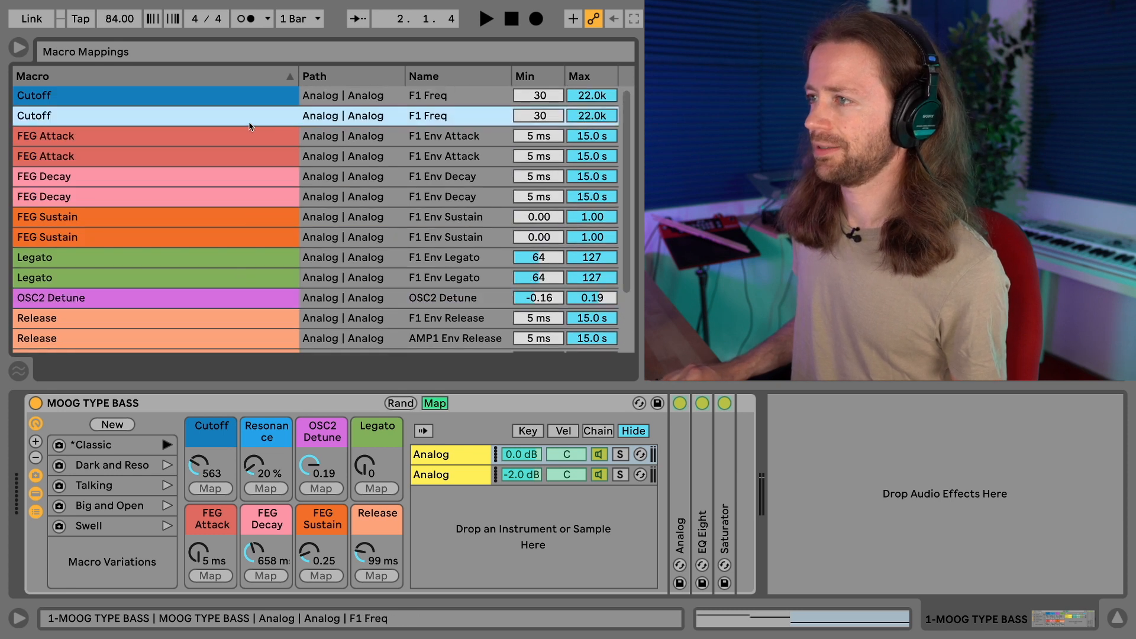
drag(616, 117, 615, 142)
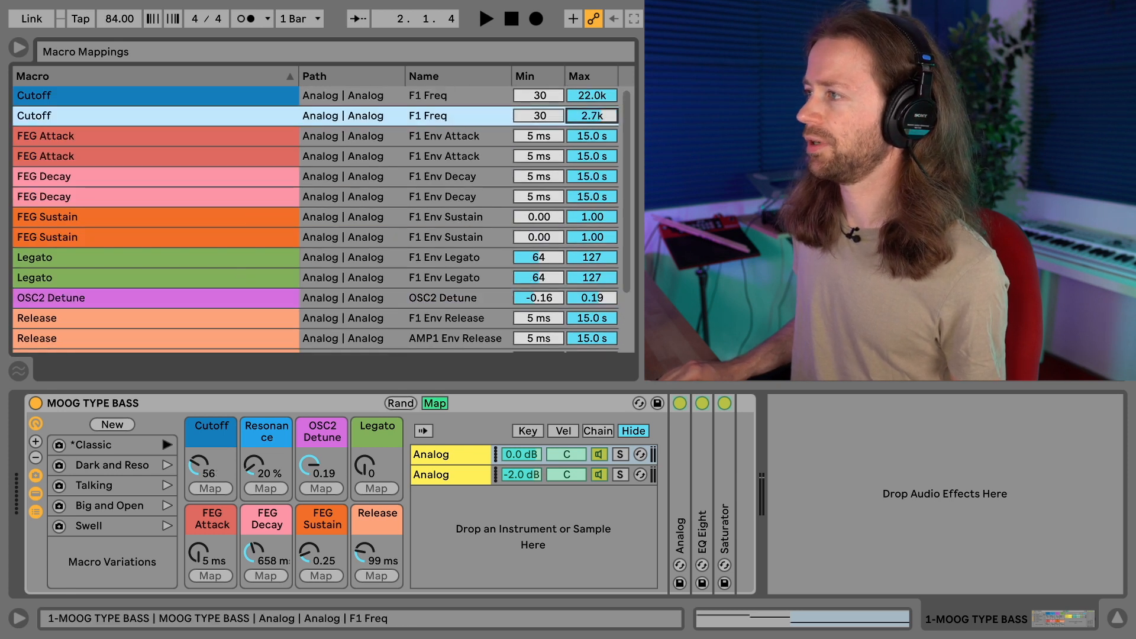
drag(604, 98, 605, 122)
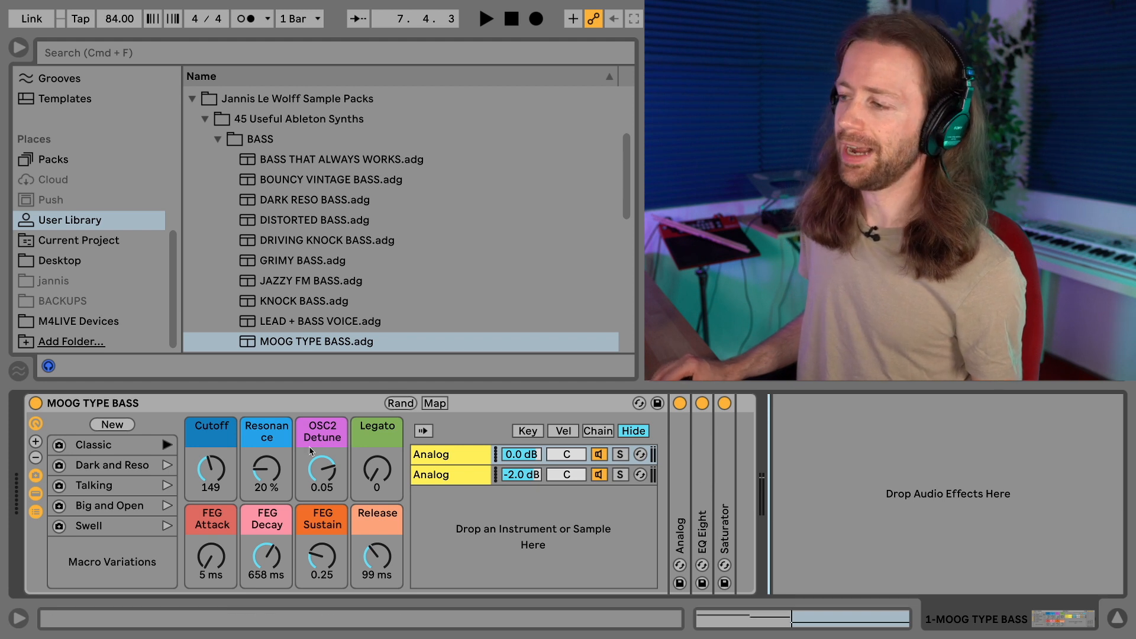
Step: Exclude the Legato macro from randomization and check that the option is enabled
right_click(383, 477)
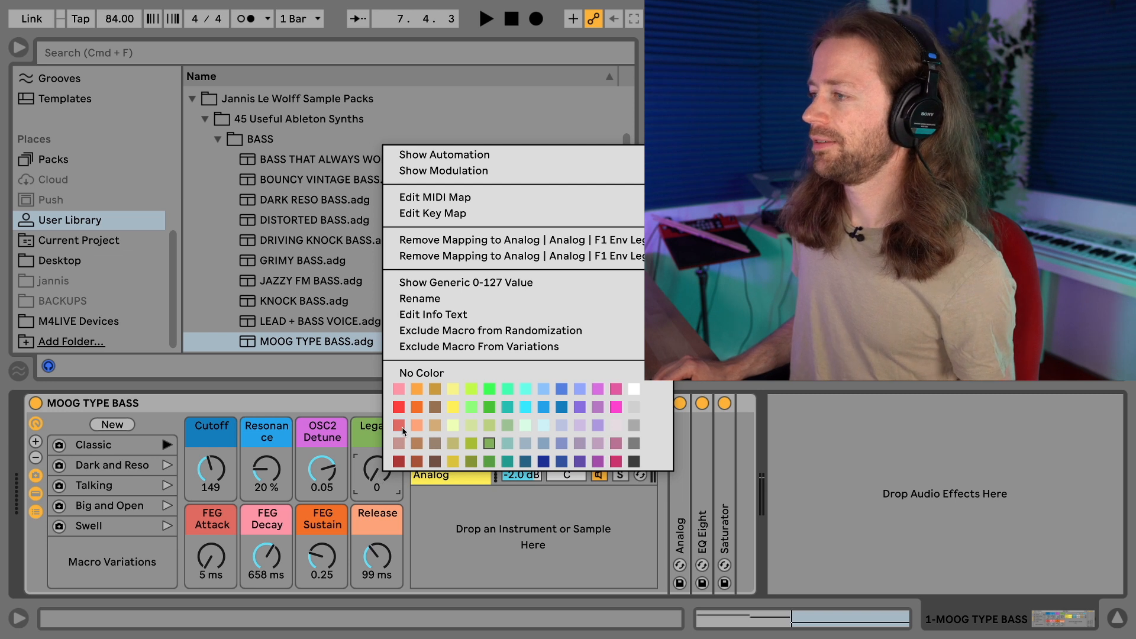
click(471, 332)
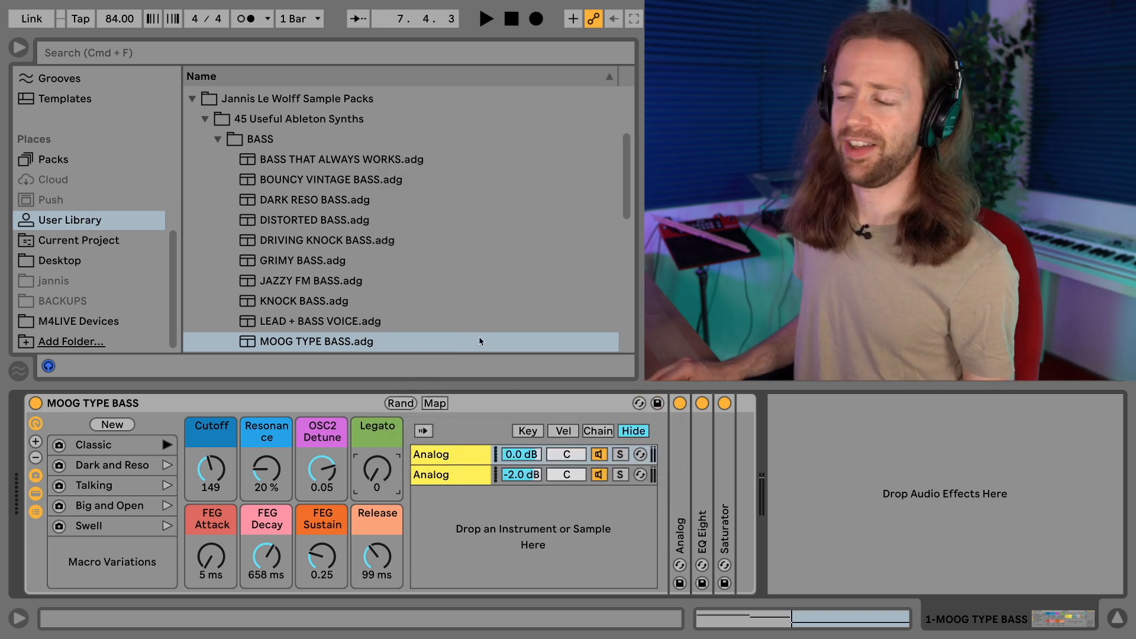
drag(397, 457, 389, 481)
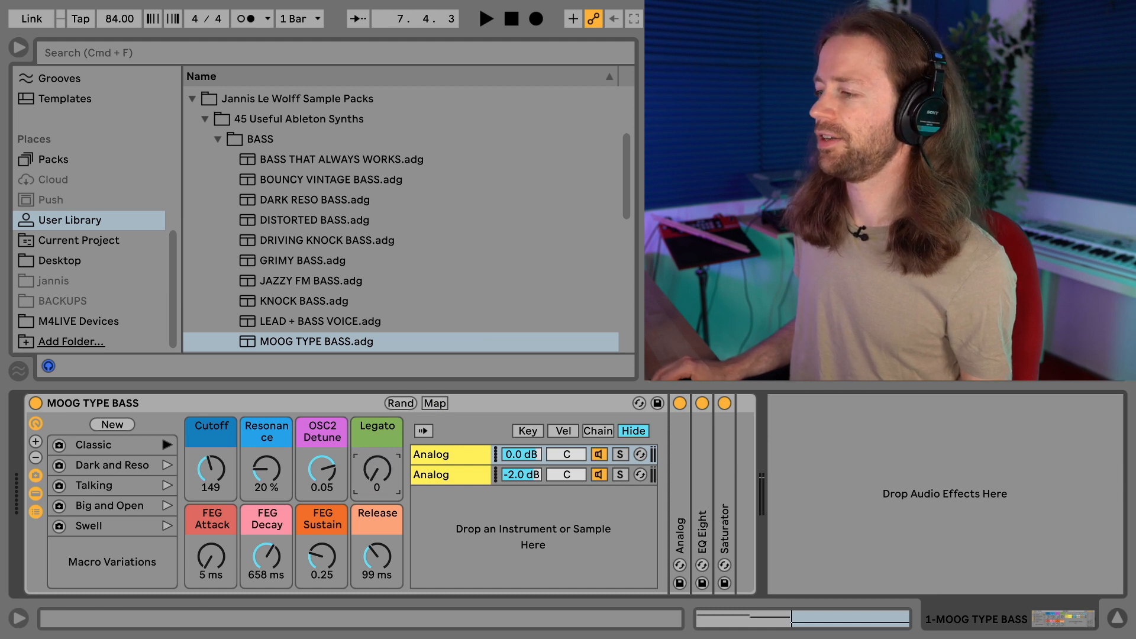
right_click(379, 469)
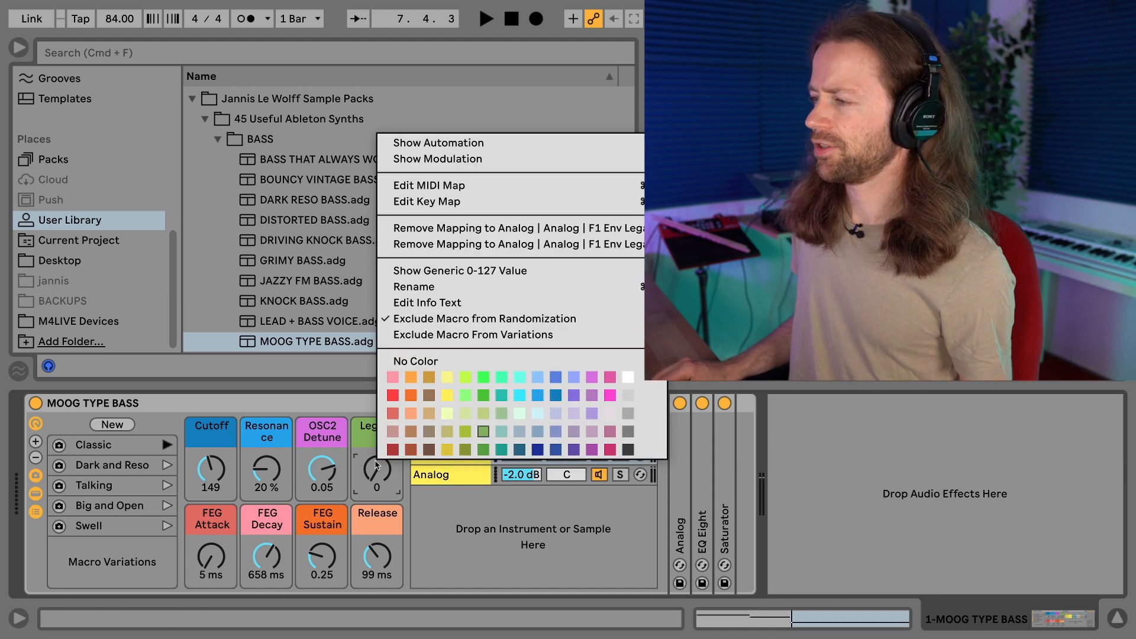
click(378, 506)
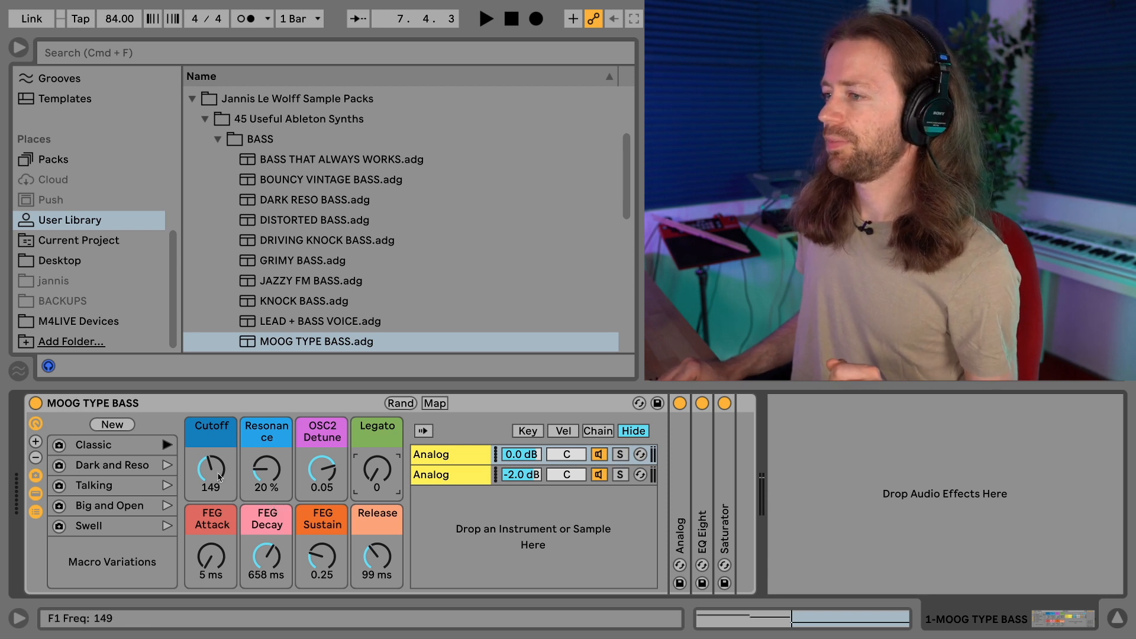
Step: Recall the Swell macro variation of the MOOG TYPE BASS rack
right_click(210, 564)
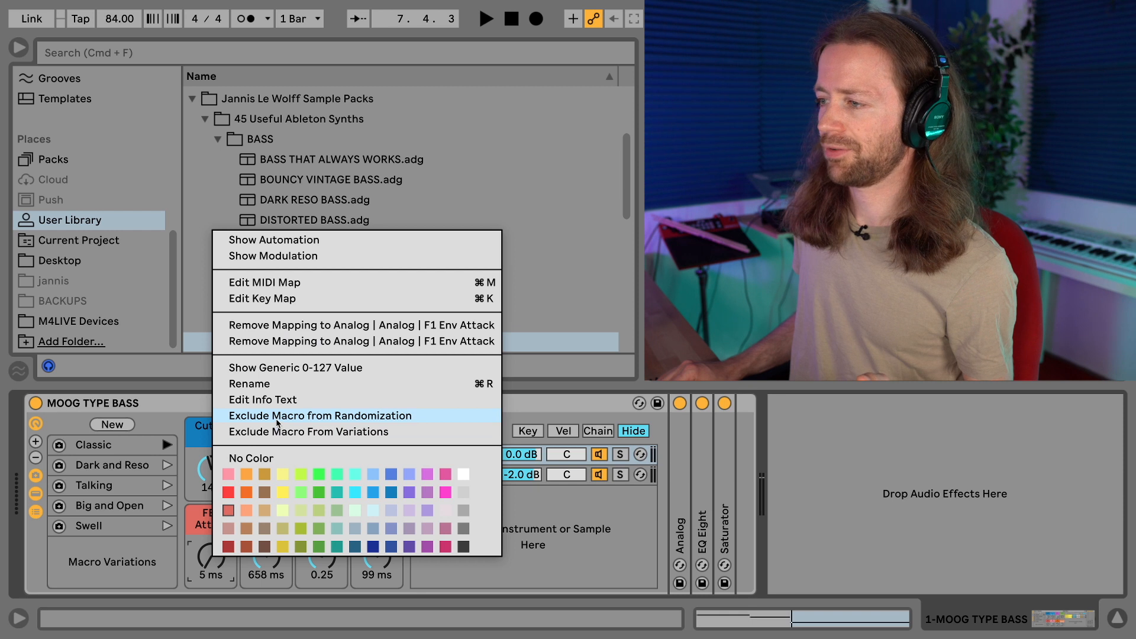
click(150, 502)
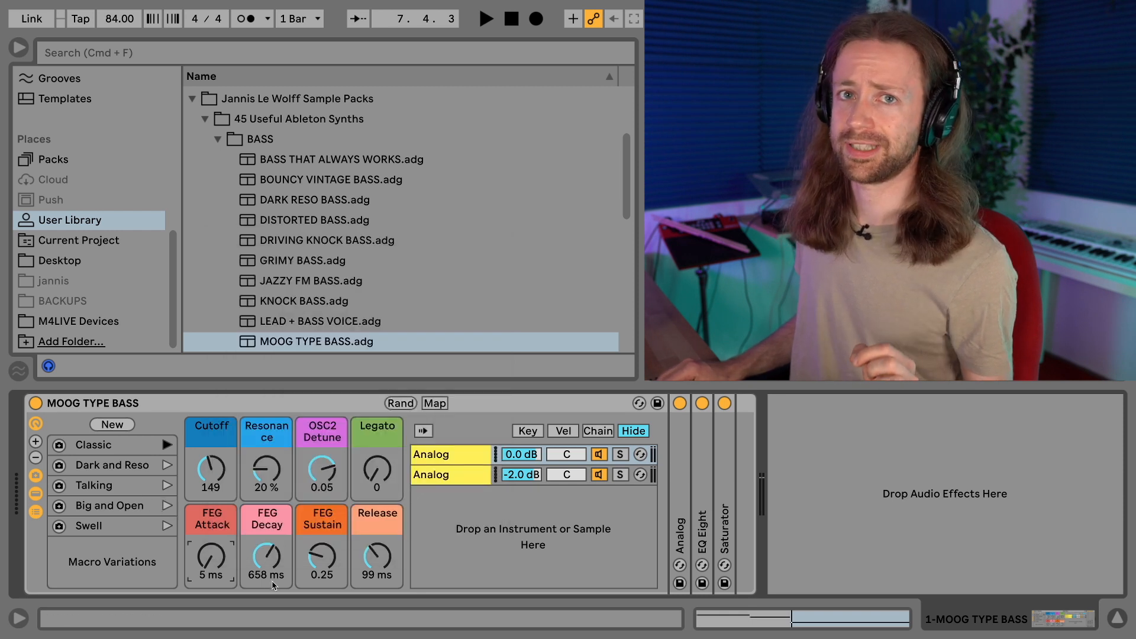
click(167, 526)
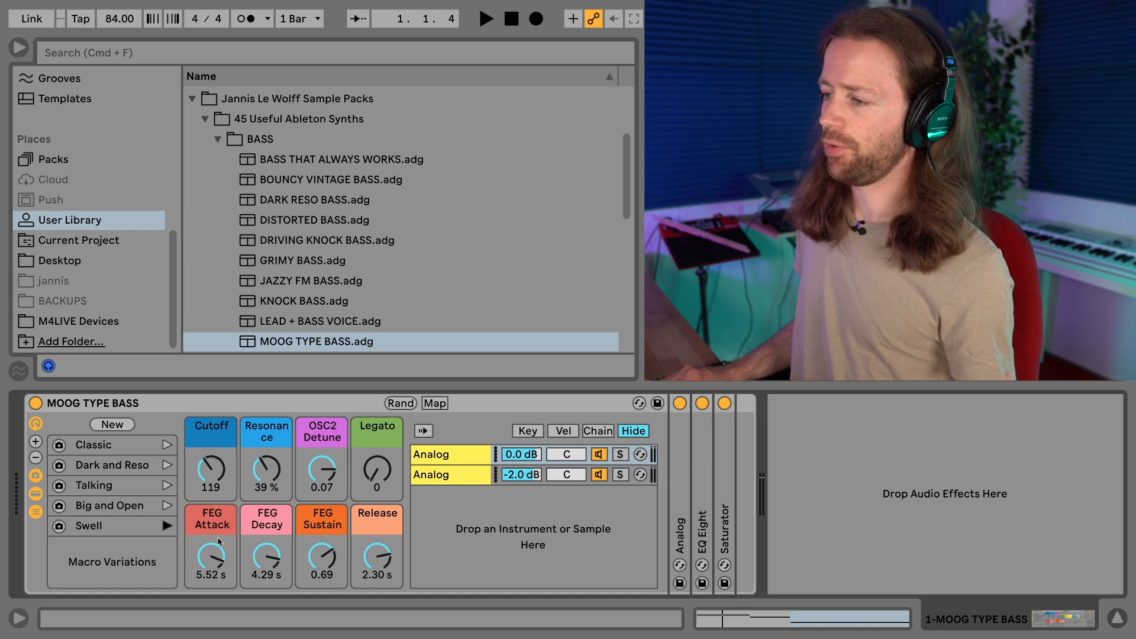
Step: Exclude the FEG Attack, FEG Decay, FEG Sustain and Release macros from randomization
right_click(211, 556)
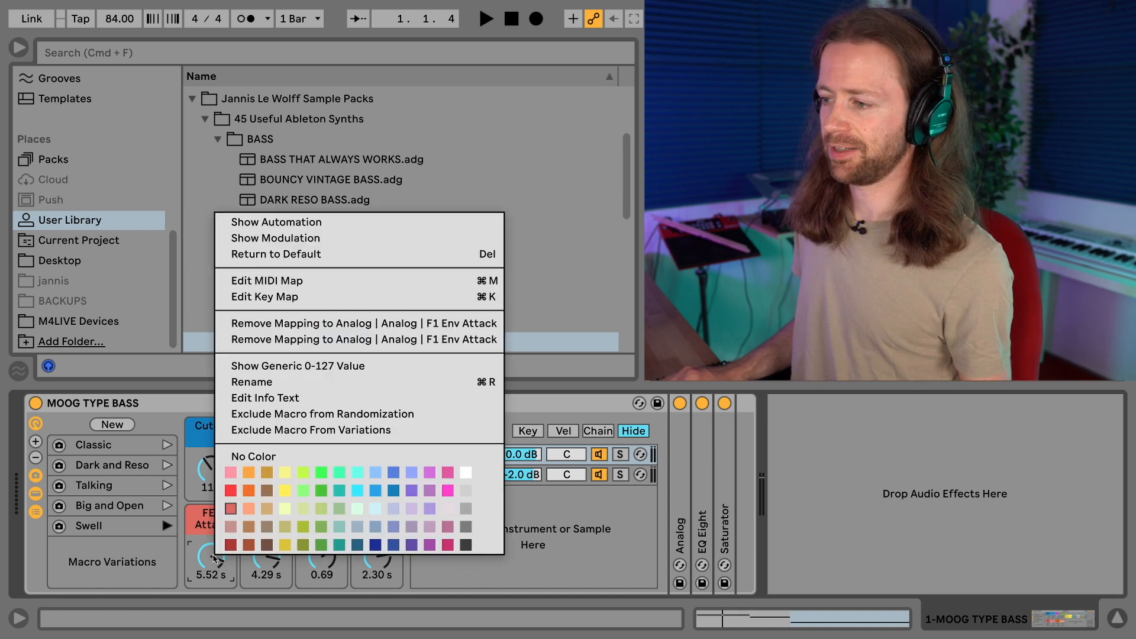
click(314, 417)
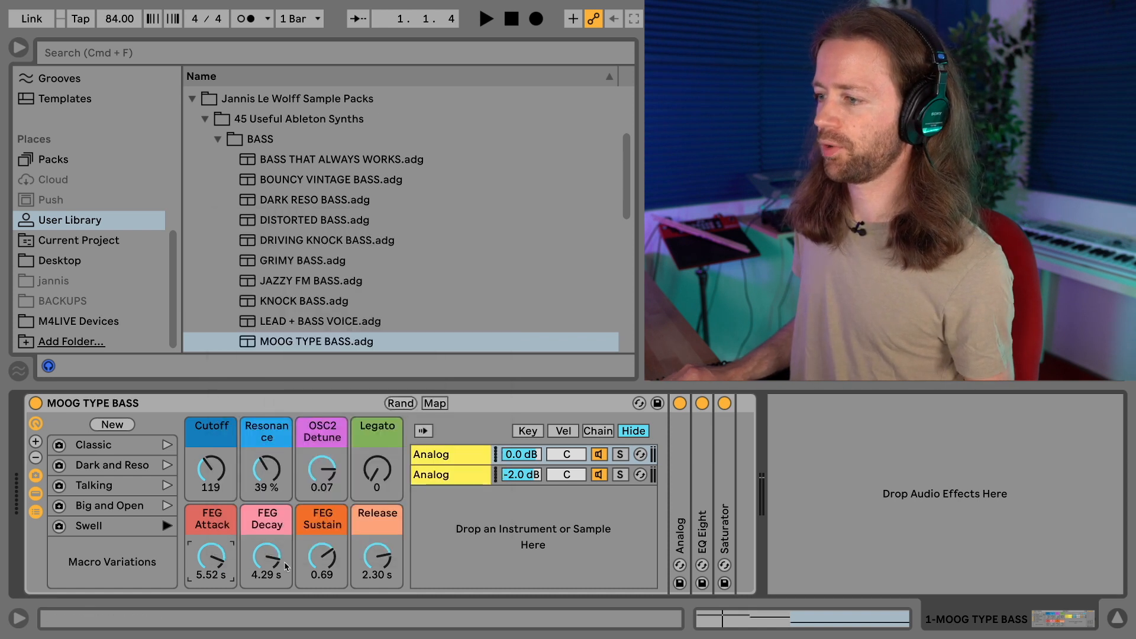
right_click(269, 554)
click(335, 417)
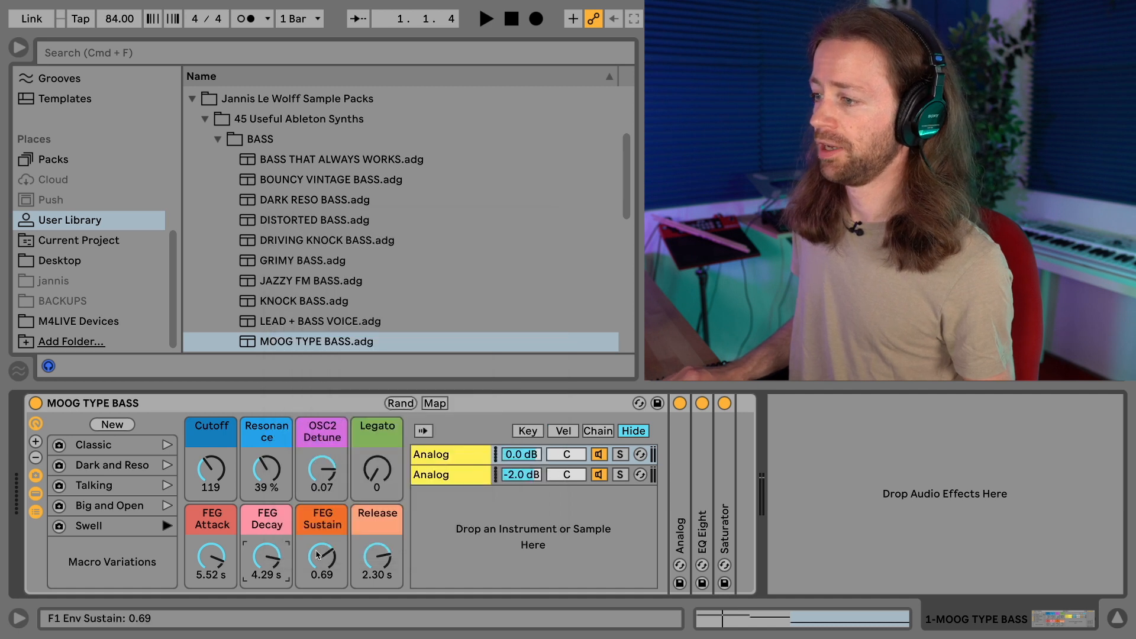
right_click(322, 556)
click(363, 416)
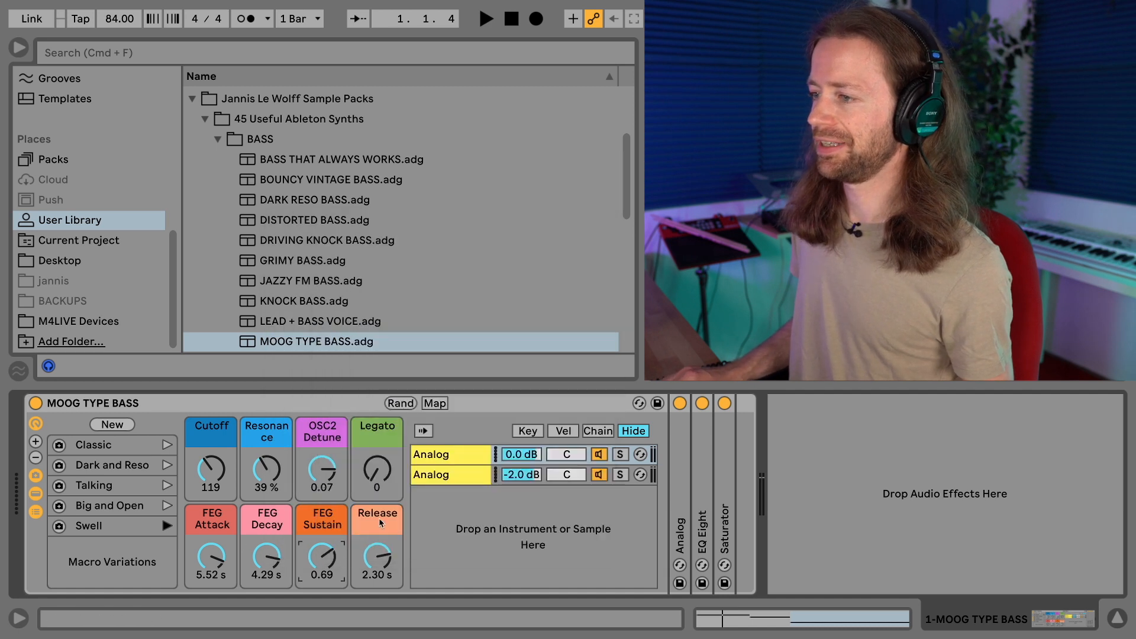
right_click(378, 565)
click(448, 416)
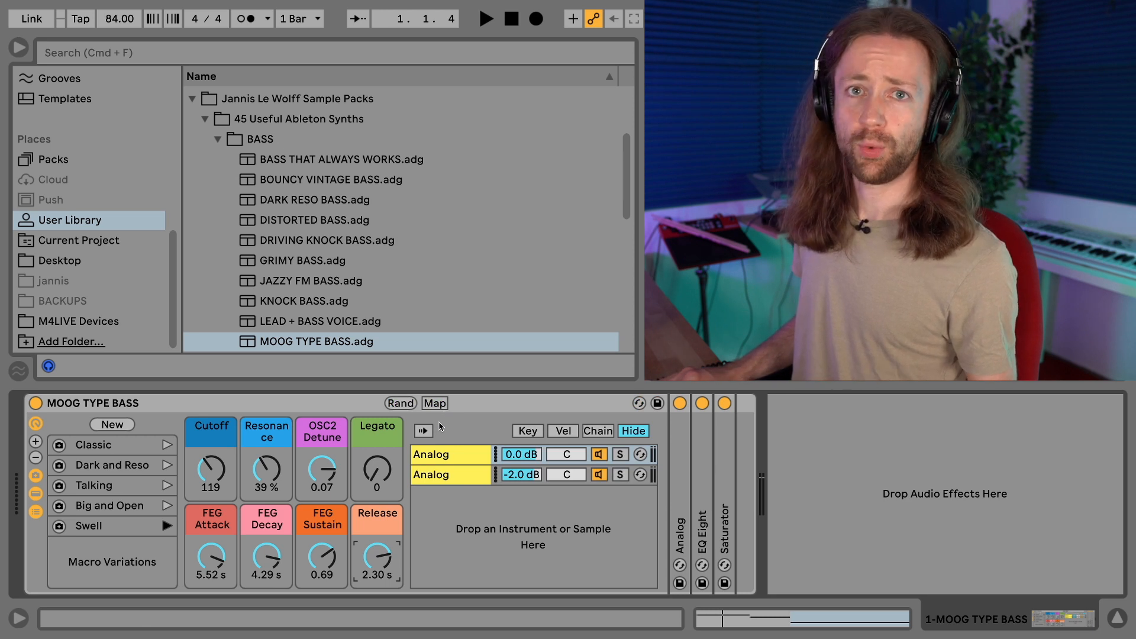
click(485, 405)
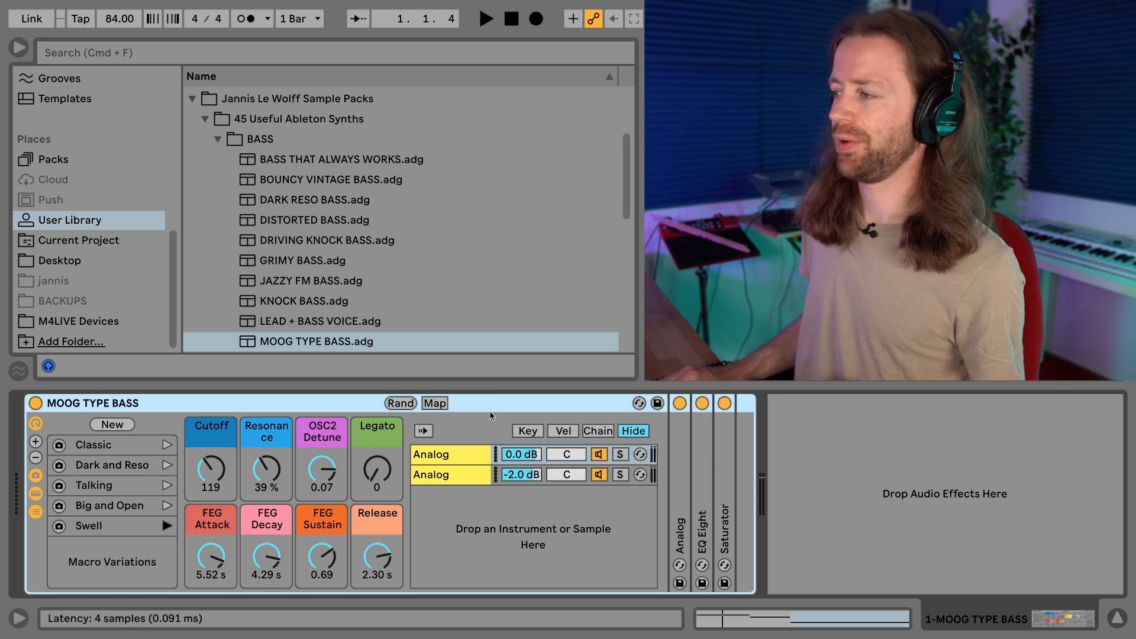
Step: Randomize the MOOG TYPE BASS macros repeatedly during playback, and store the resulting sound as a new macro variation
key(space)
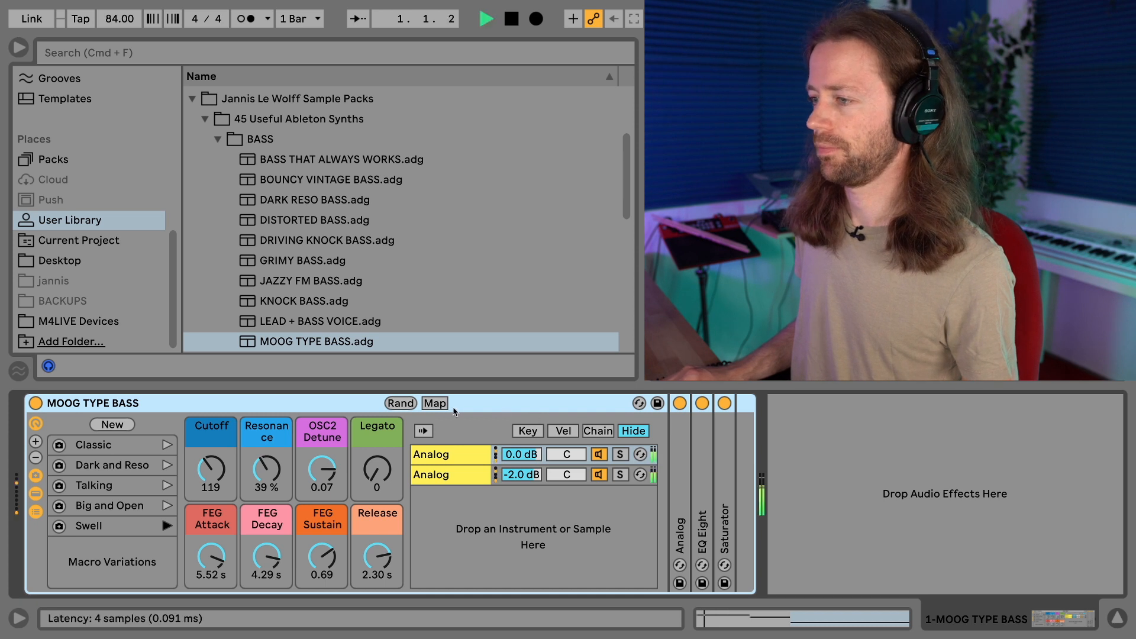
click(400, 405)
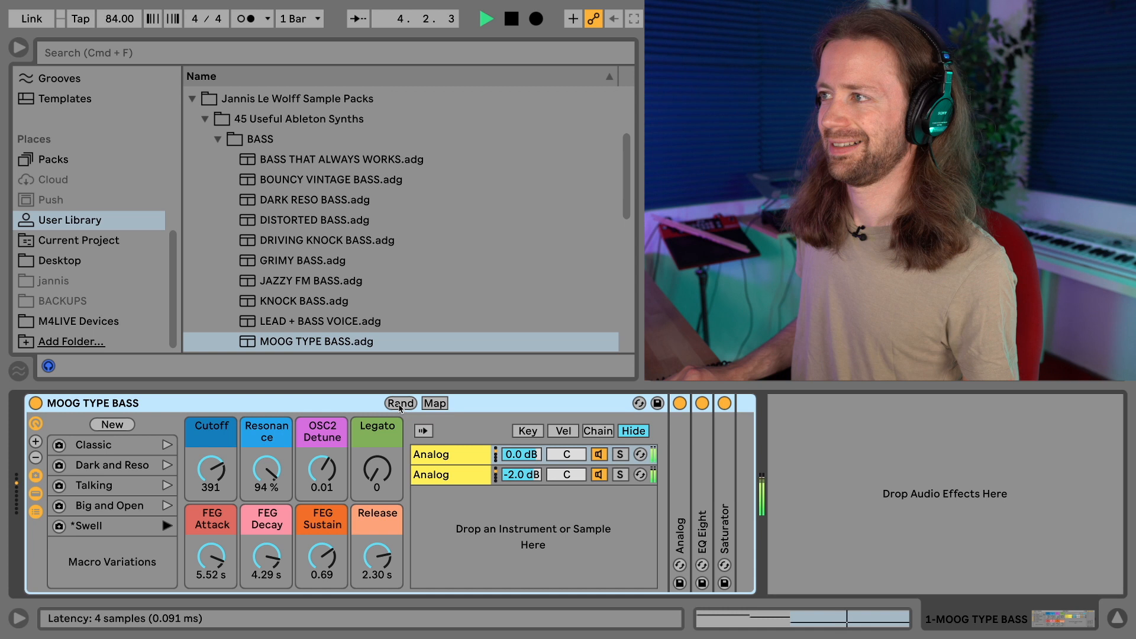
click(400, 405)
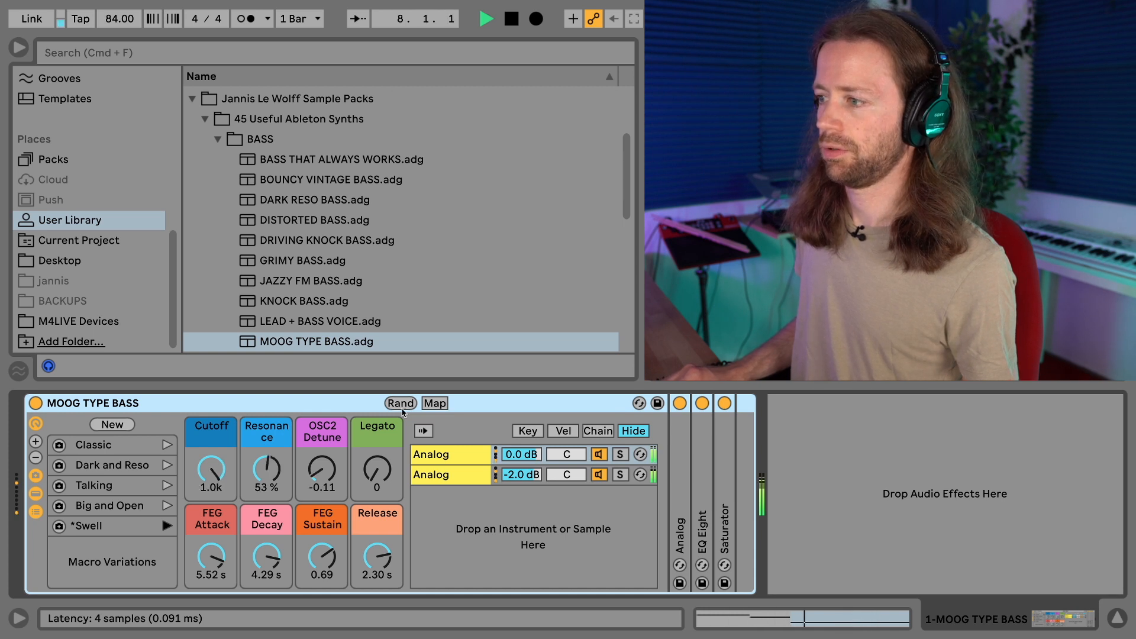
click(402, 404)
click(401, 405)
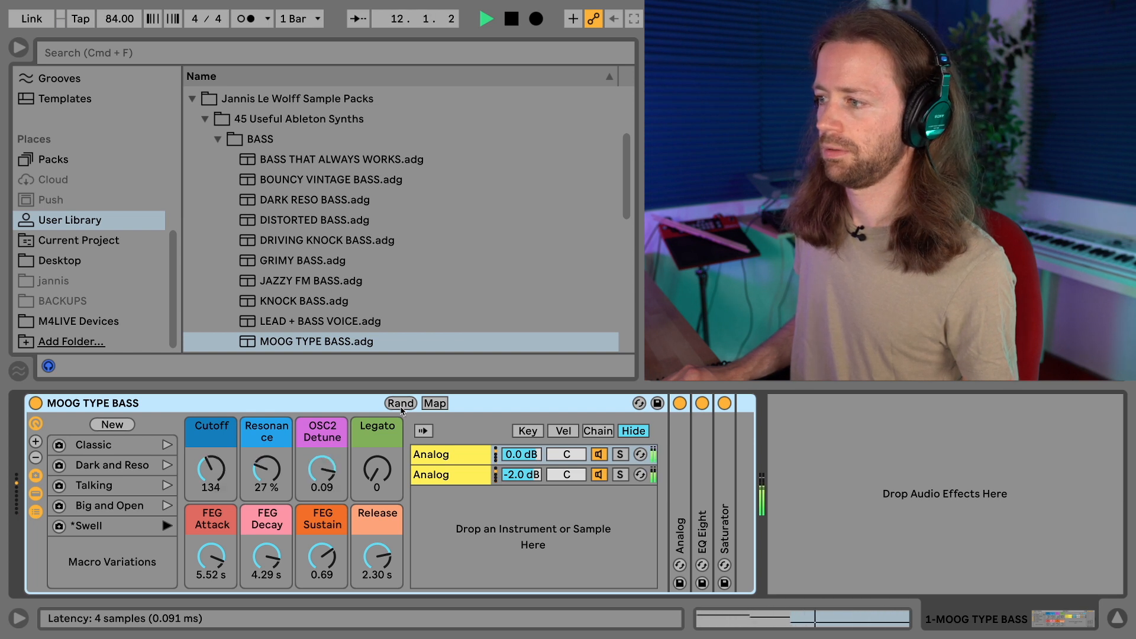
click(397, 407)
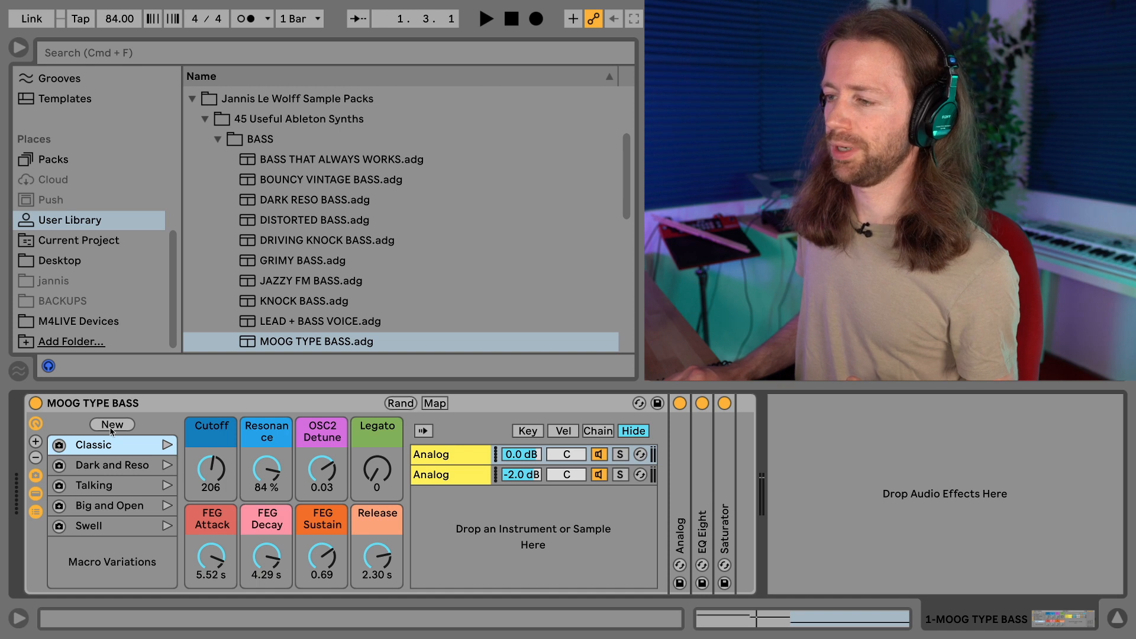
click(111, 424)
click(101, 548)
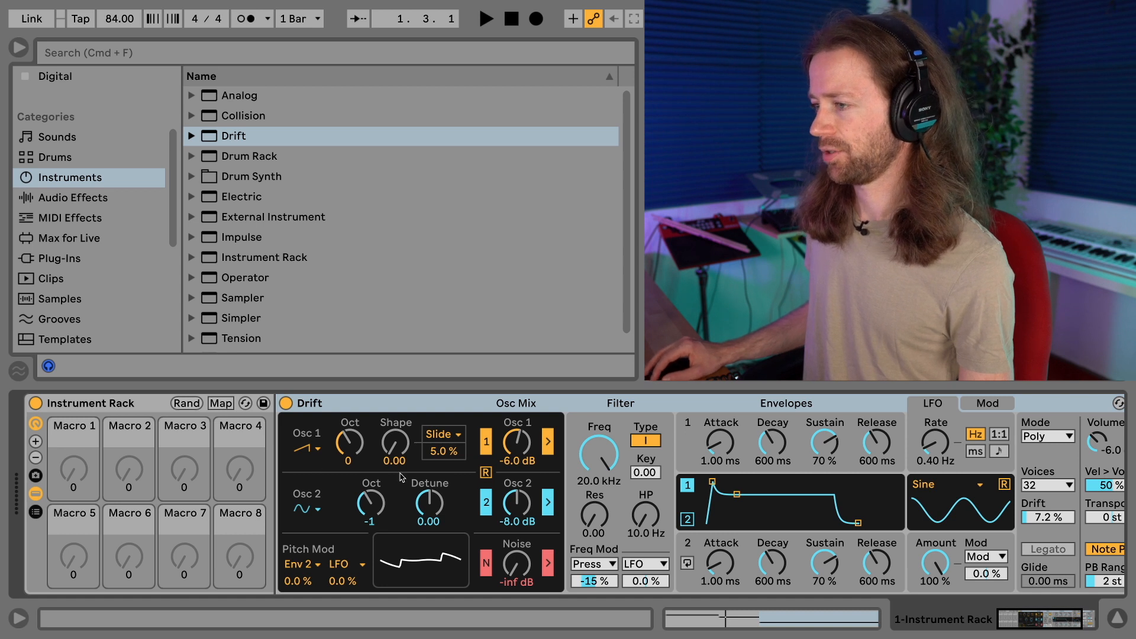
Step: Map Drift's Osc 1 waveform, Osc 2 waveform and Osc 1 Shape to Macros 1, 2 and 3 of the rack
right_click(318, 453)
click(400, 201)
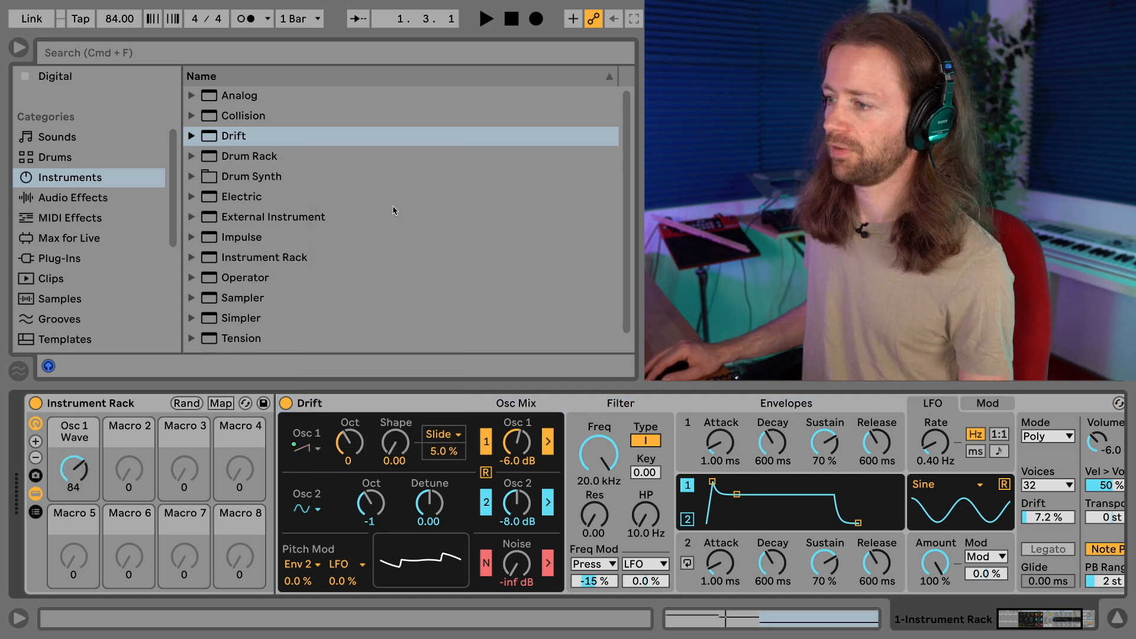
right_click(318, 507)
click(351, 274)
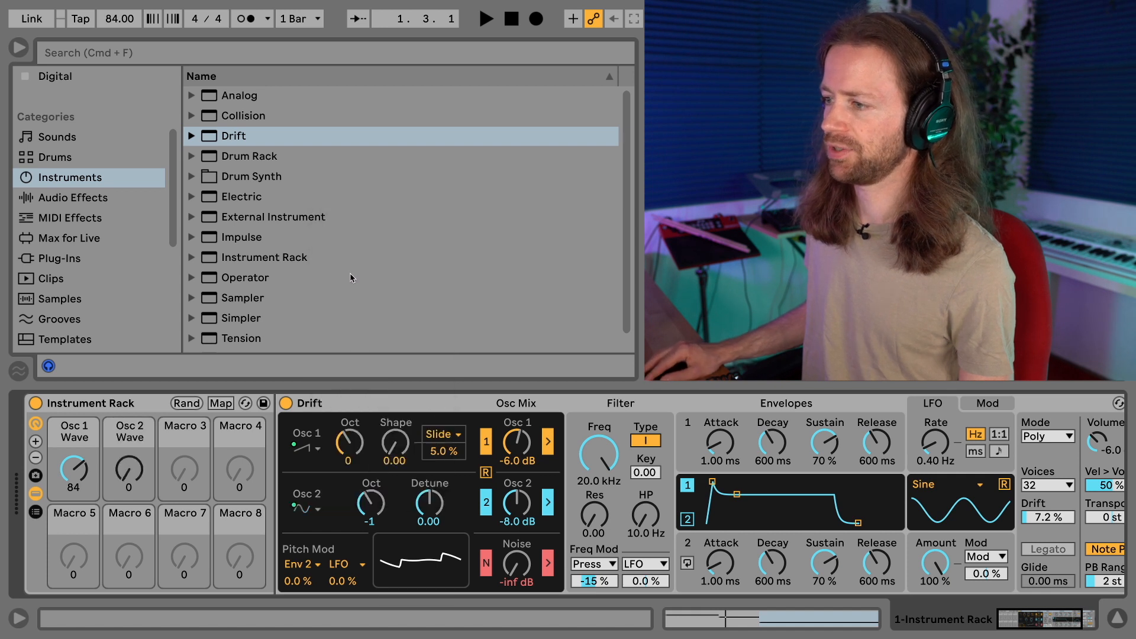
right_click(396, 449)
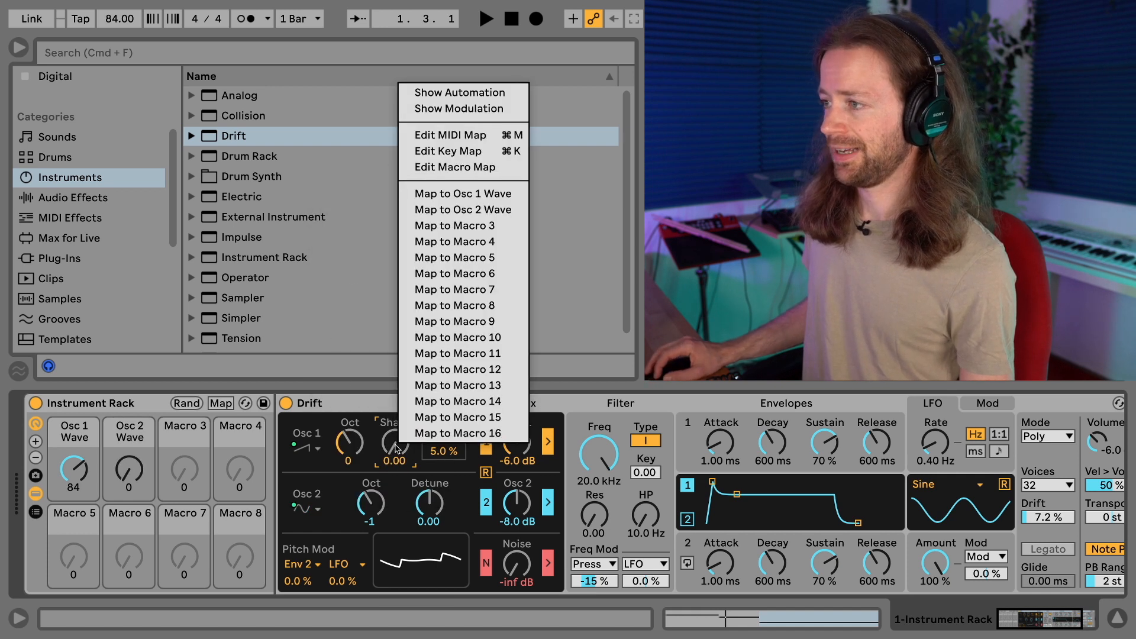
click(443, 225)
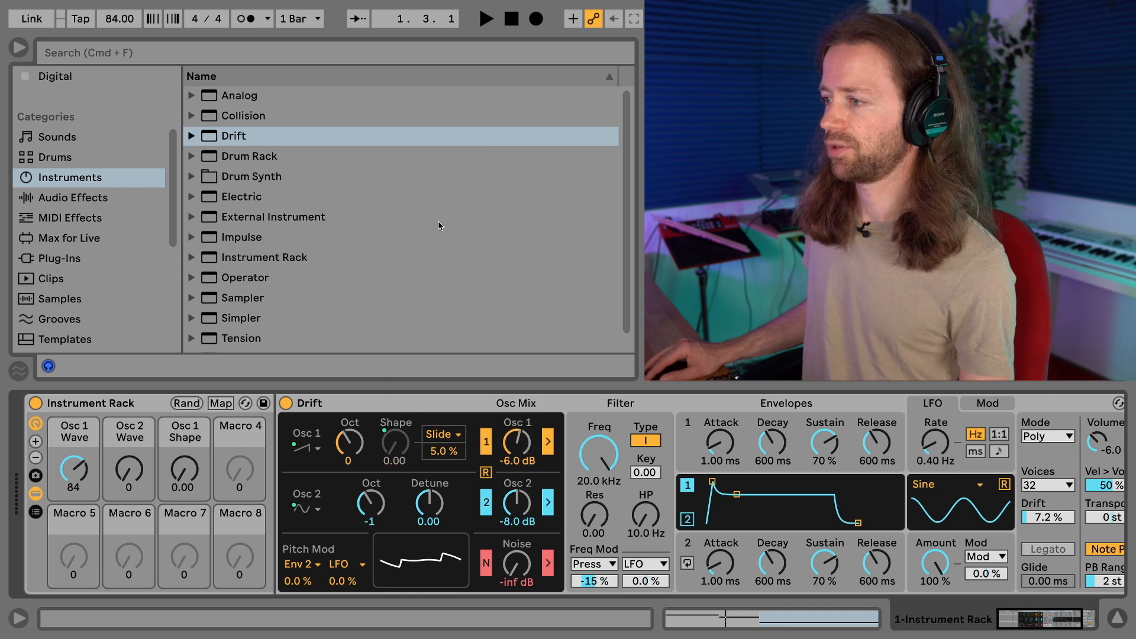
Step: Map Drift's Osc 1 gain to Macro 4 and its Osc 2 gain to Macro 5
right_click(517, 444)
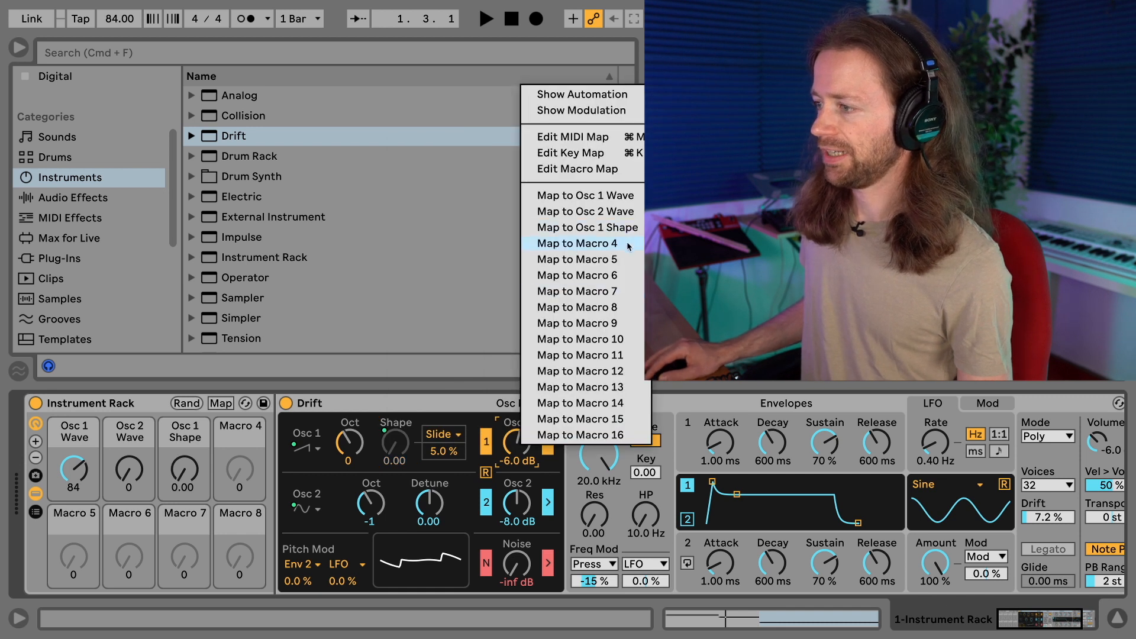
click(629, 243)
right_click(524, 510)
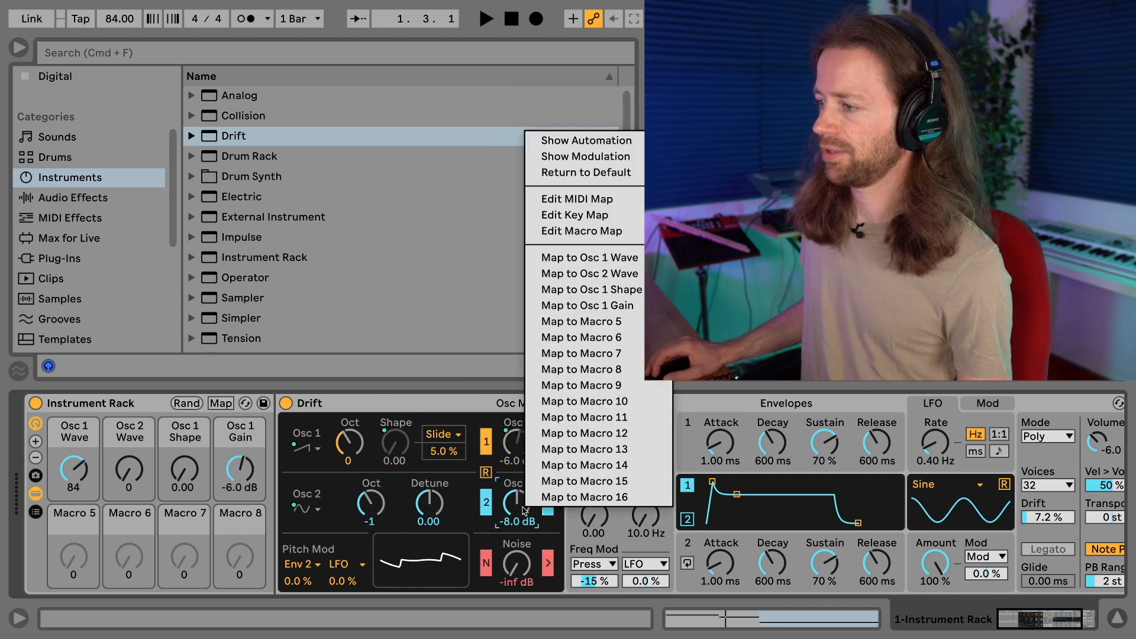
click(623, 322)
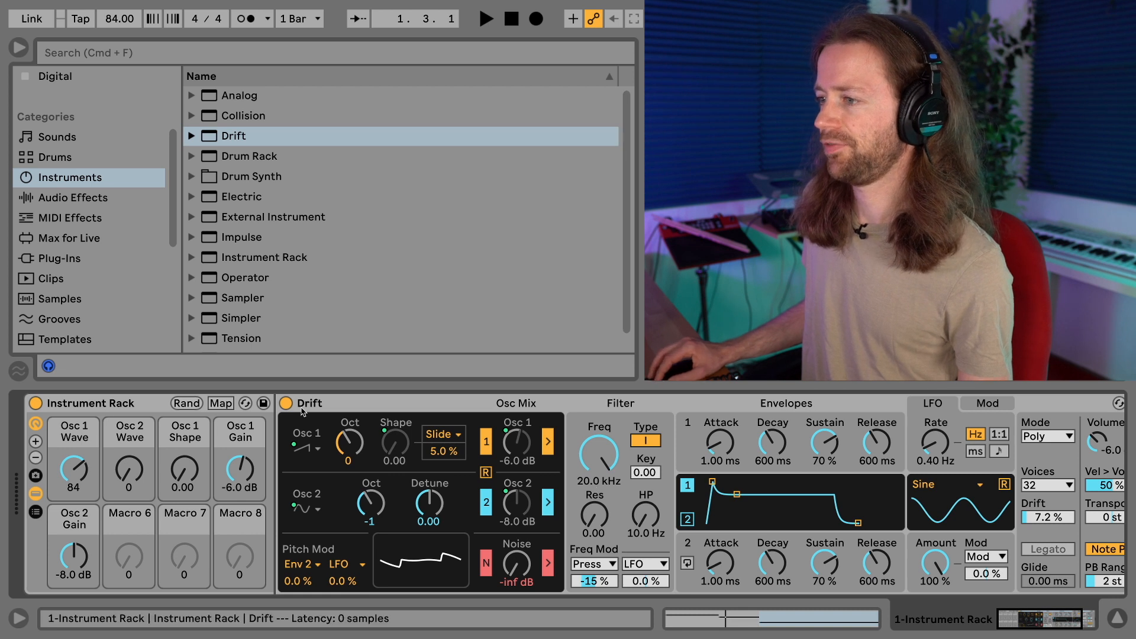
Step: Raise the minimum of the Osc 2 Gain mapping to -11 dB and raise the minimum of the Osc 1 Gain mapping
click(221, 403)
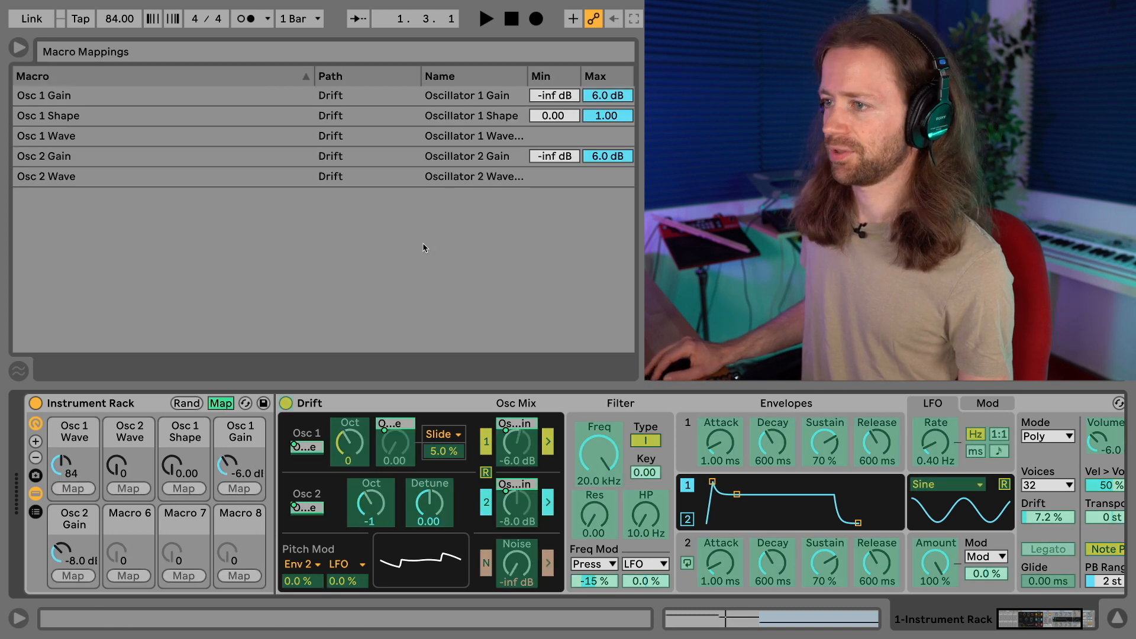
drag(554, 155, 554, 139)
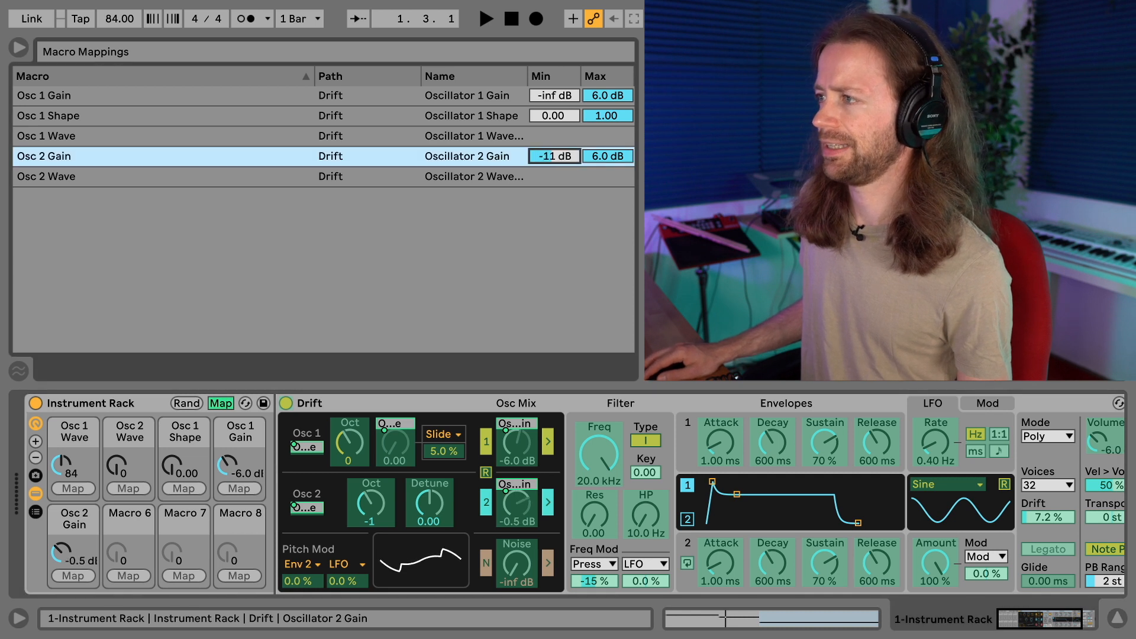
click(555, 96)
drag(555, 96, 554, 77)
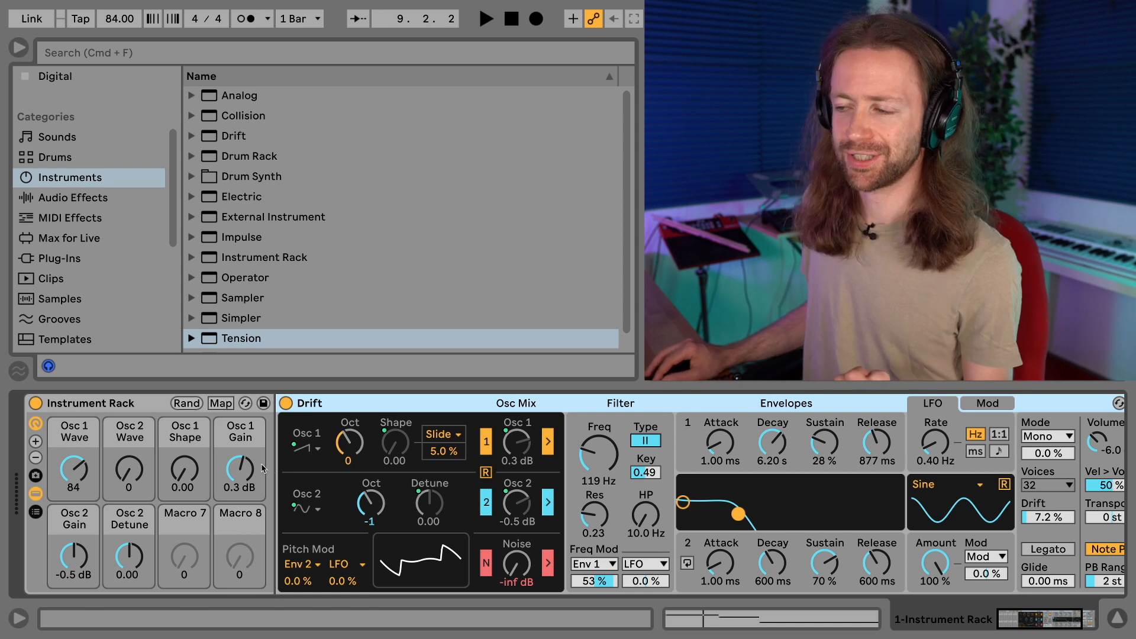
Step: Play the Drift rack and randomize its macros several times to audition different oscillator sounds
key(space)
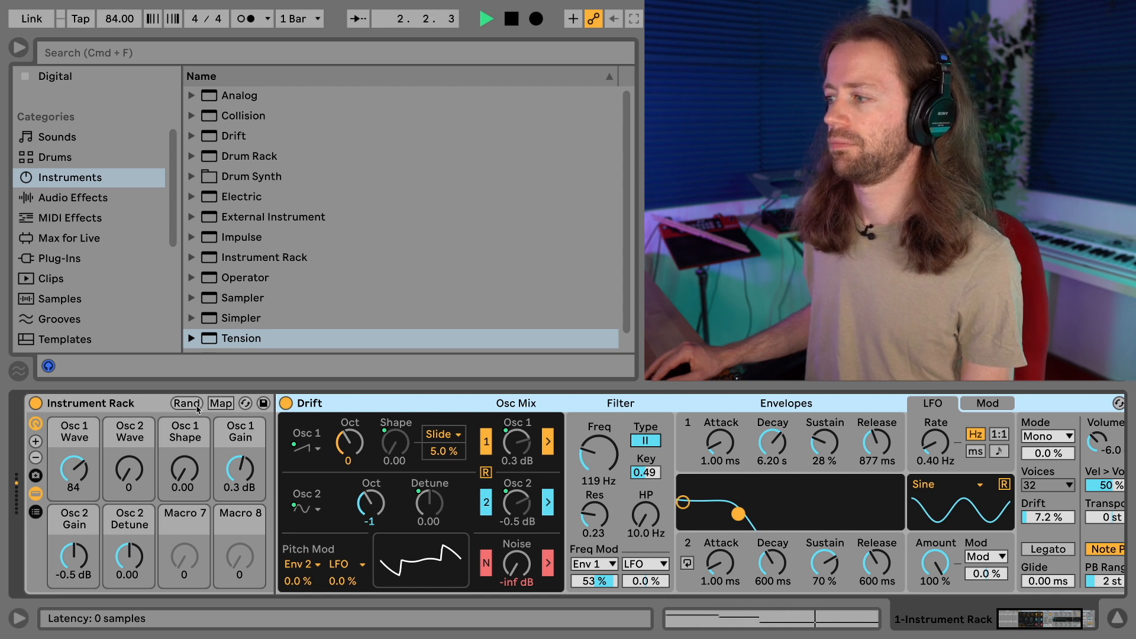
click(196, 407)
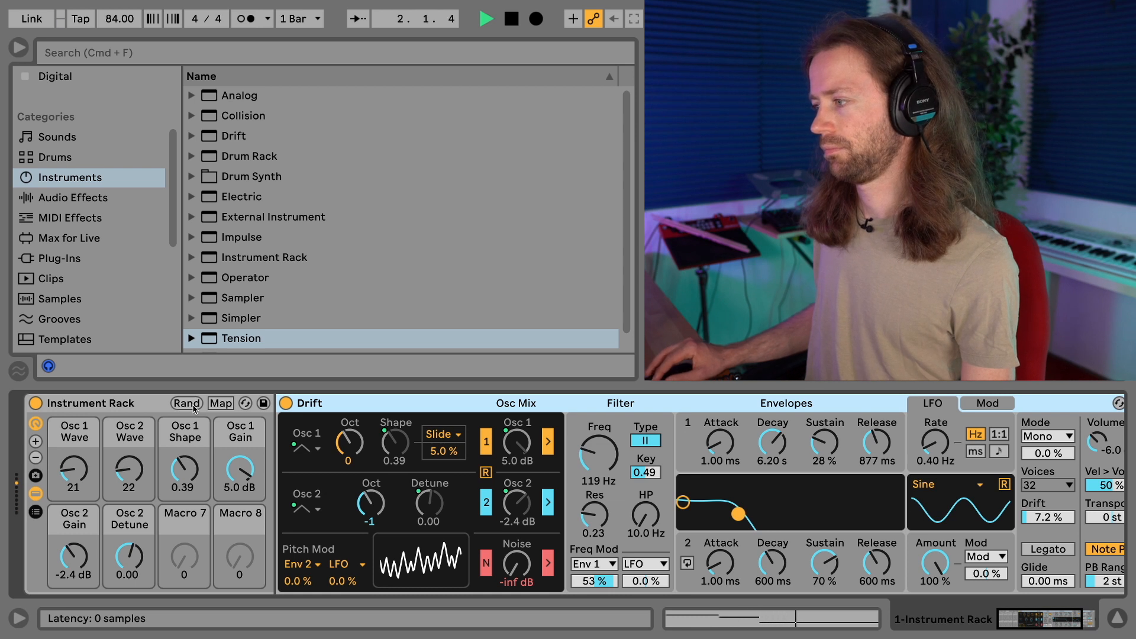
click(194, 408)
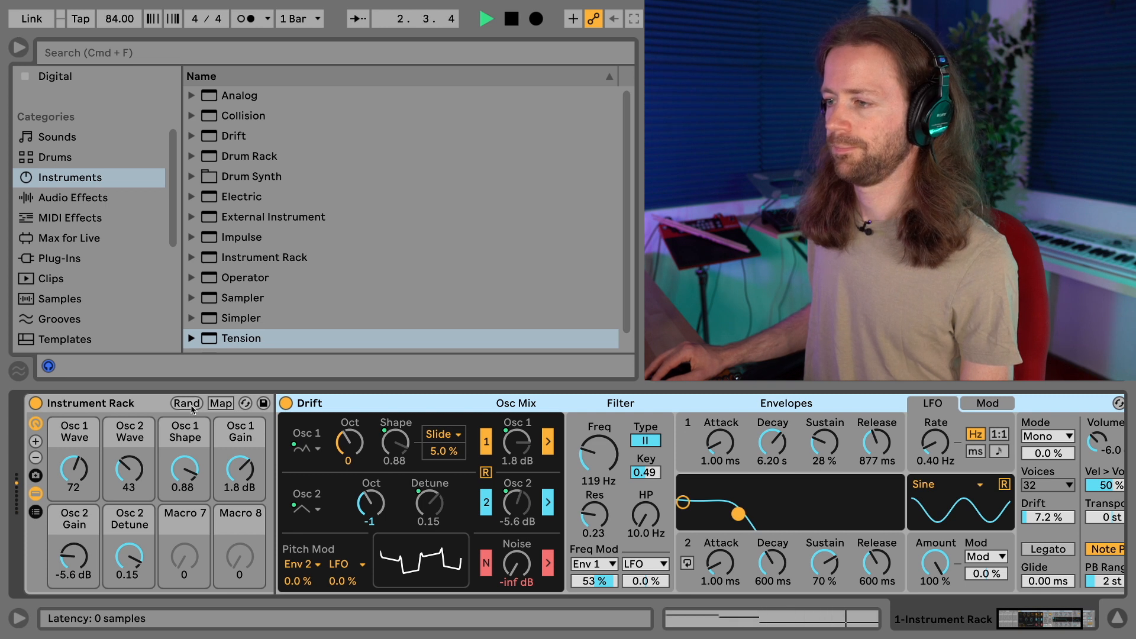
click(193, 408)
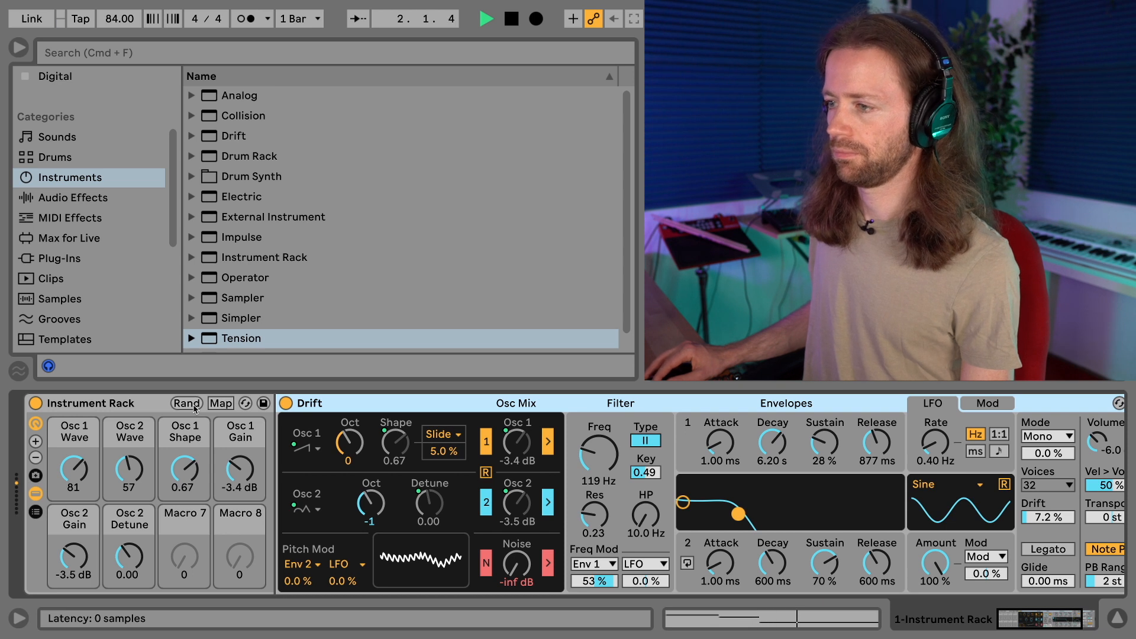
click(193, 408)
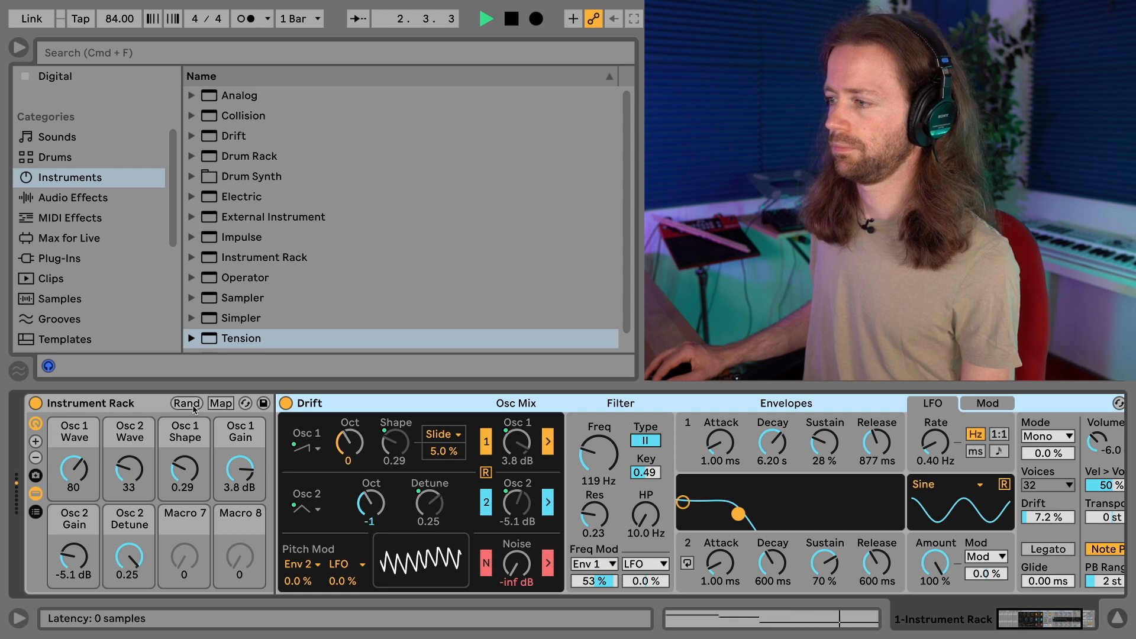
click(187, 404)
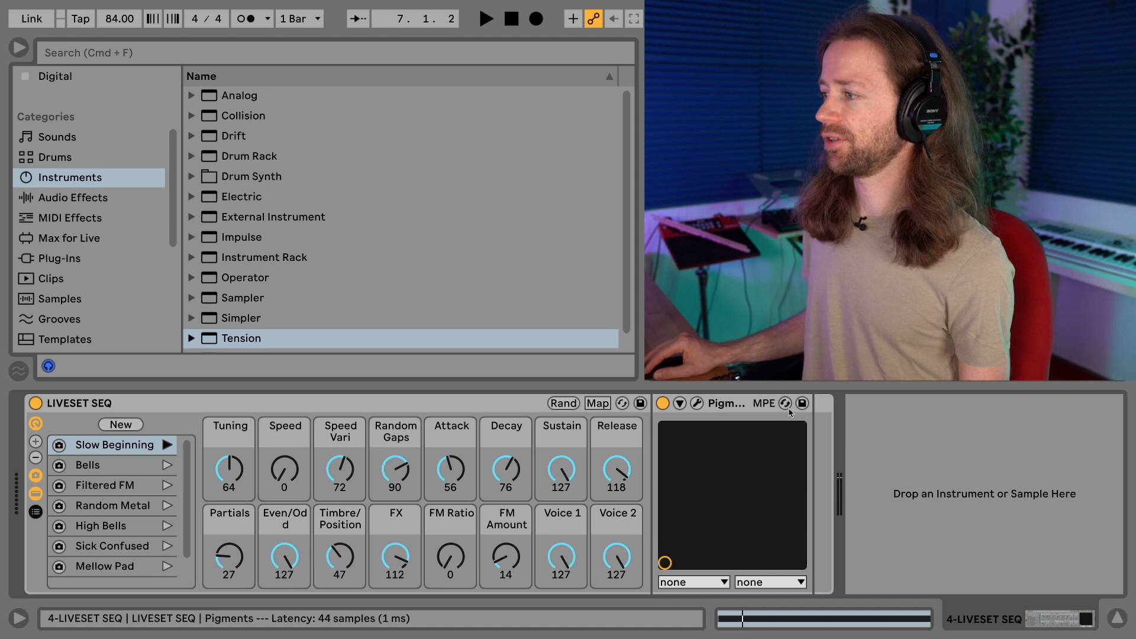
Step: Examine the Pigments plug-in window in the LIVESET SEQ rack and the plug-in parameters mapped to its macros
click(697, 403)
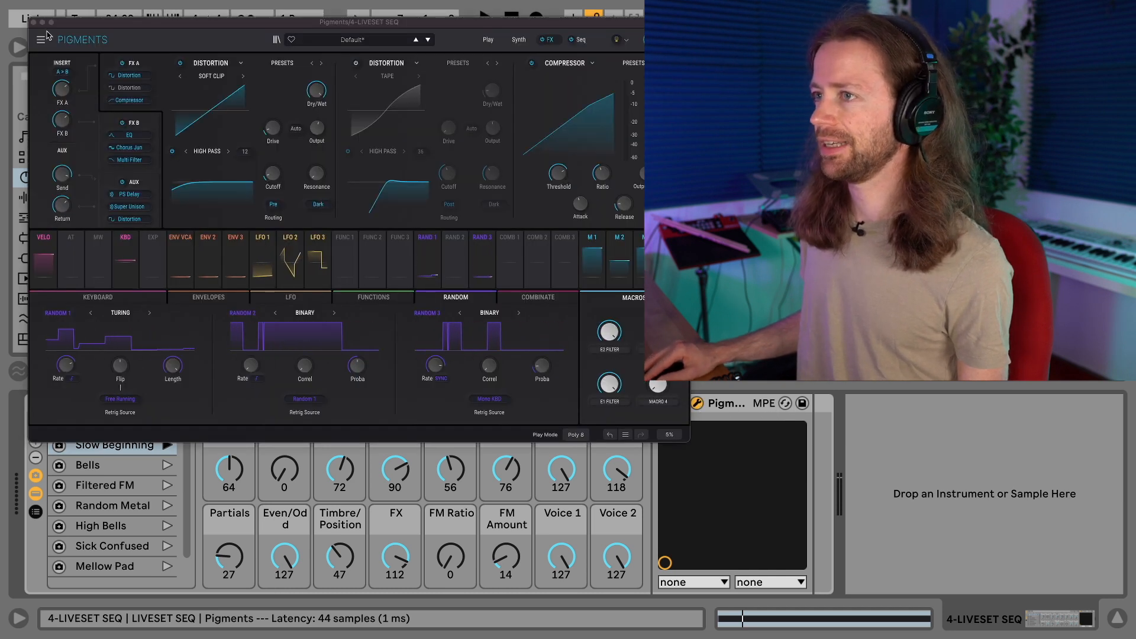
click(34, 21)
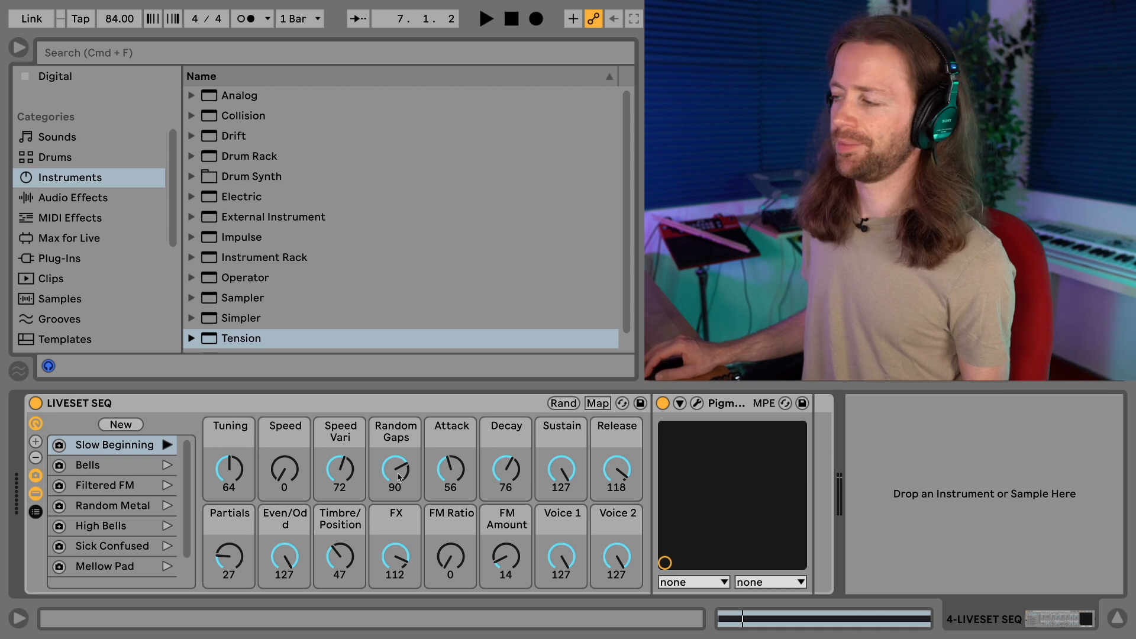
click(680, 403)
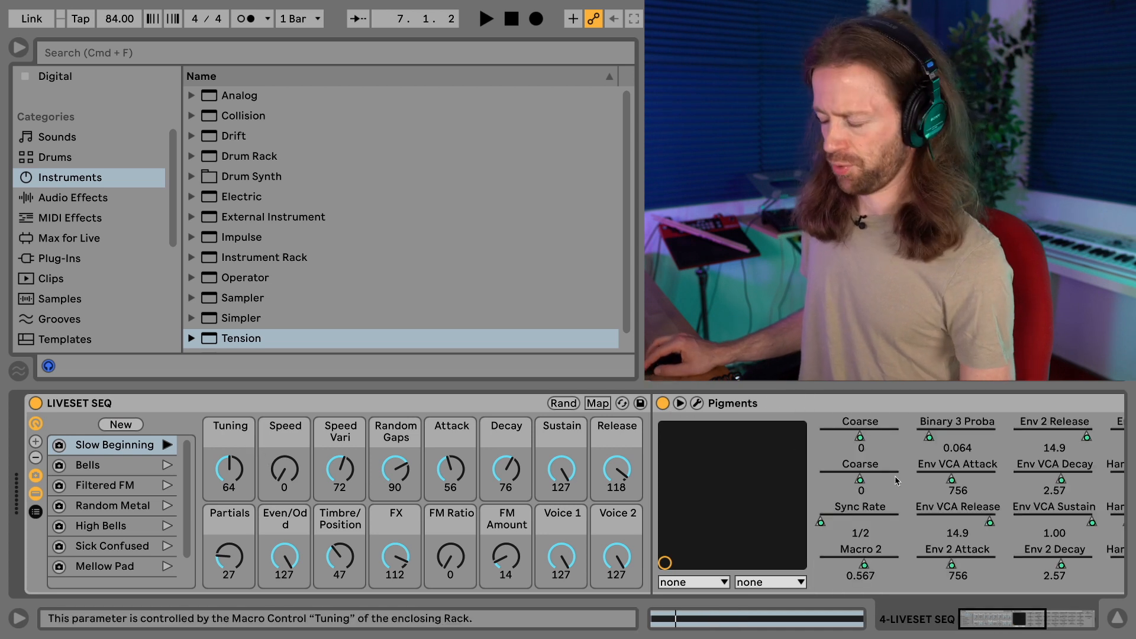
scroll(852, 473, right, 5)
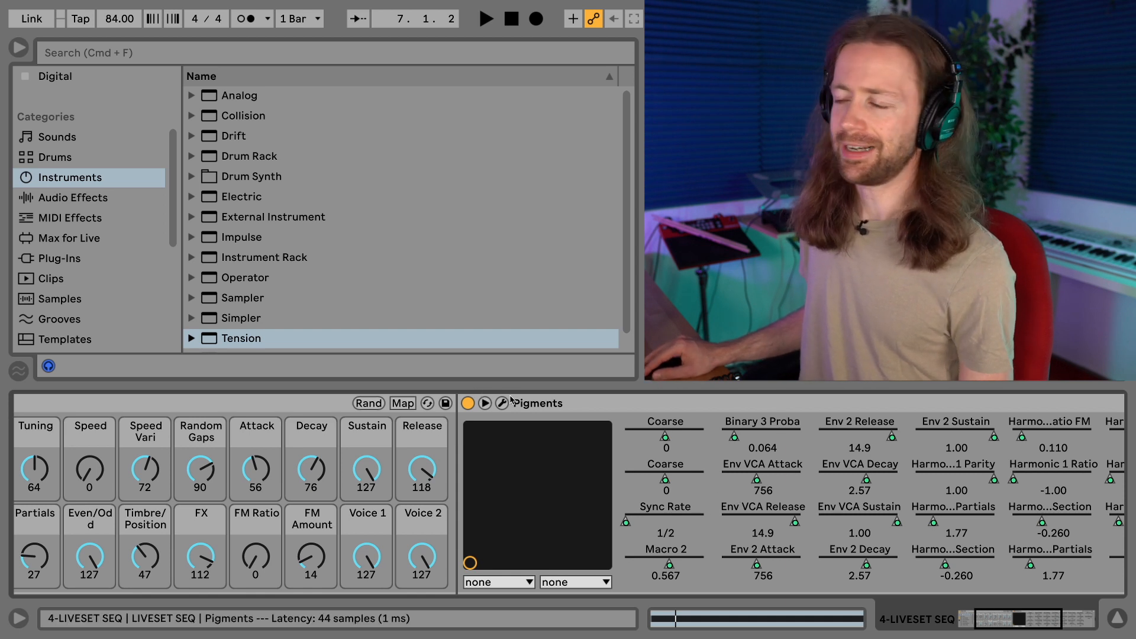
click(485, 404)
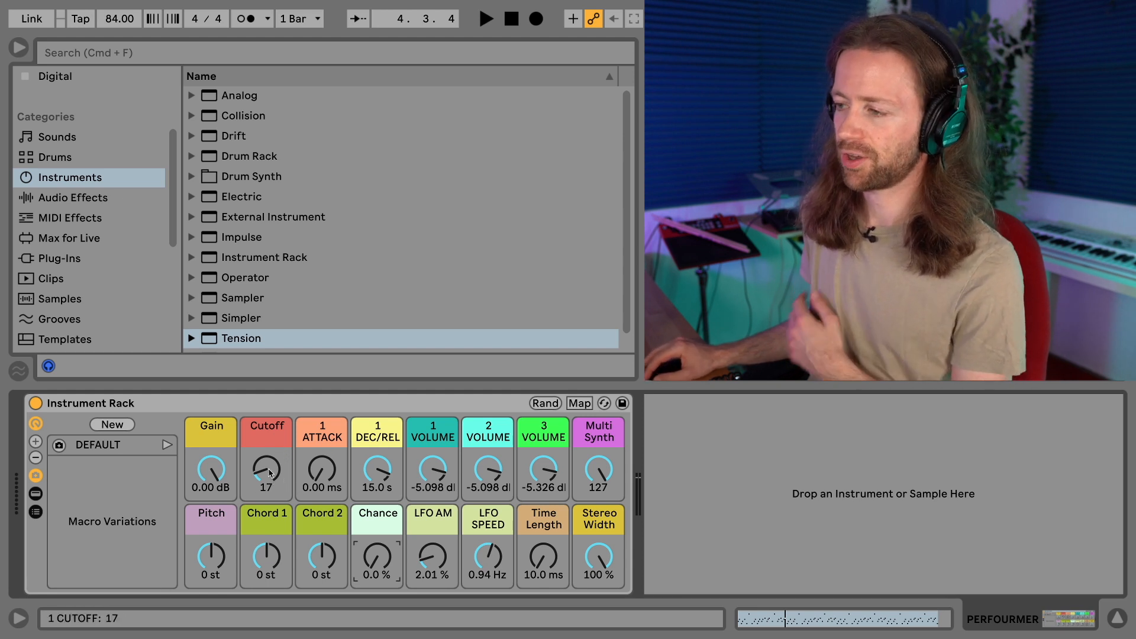
Step: Set the PERFOURMER rack's Cutoff macro to 10, Chord 1 to +3 st and Chord 2 to +7 st while auditioning the sound
key(space)
drag(268, 479, 268, 481)
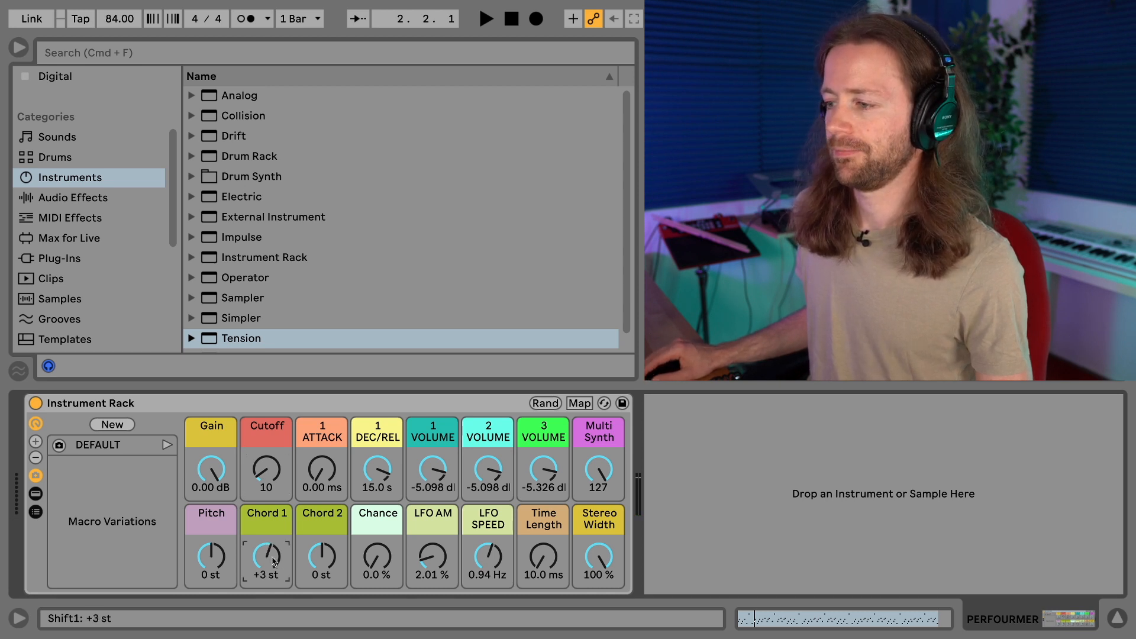
key(space)
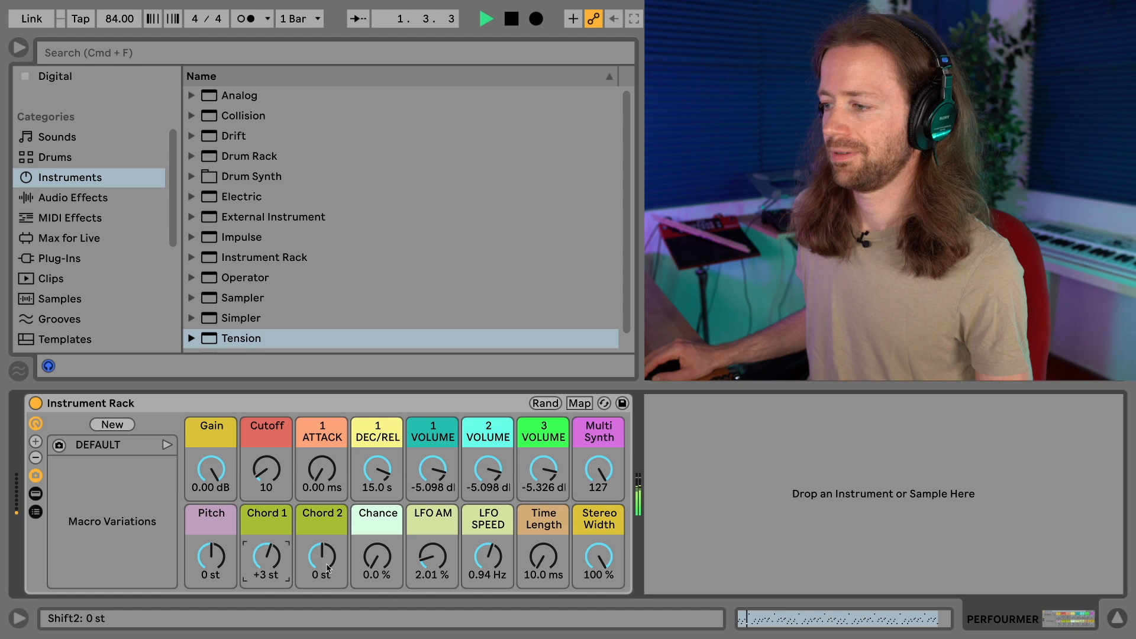
drag(327, 568, 328, 562)
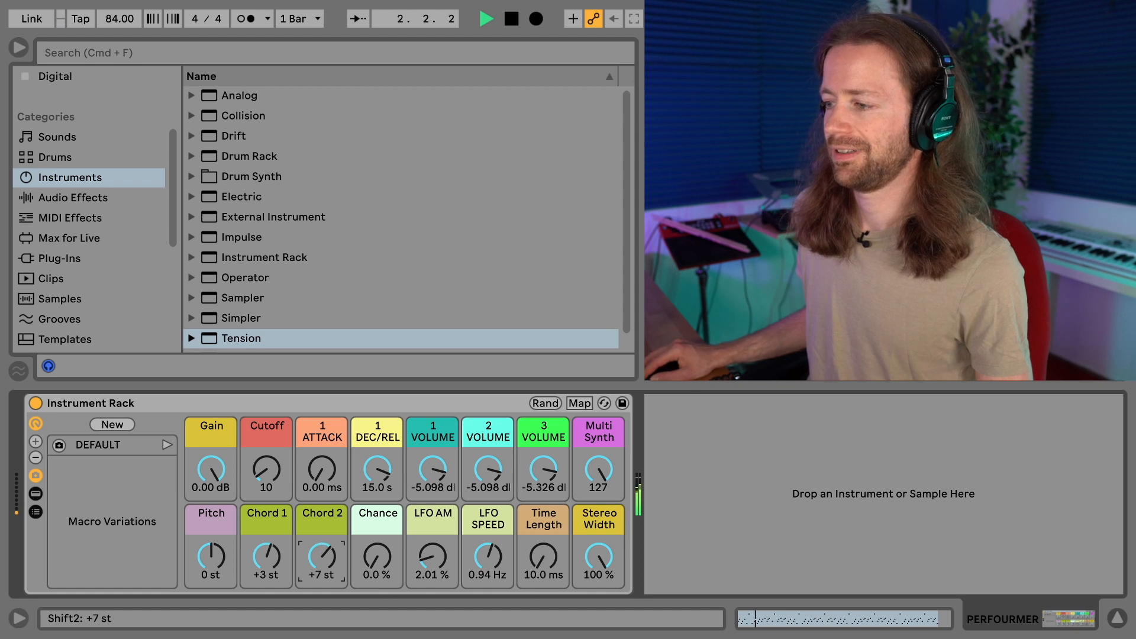
key(space)
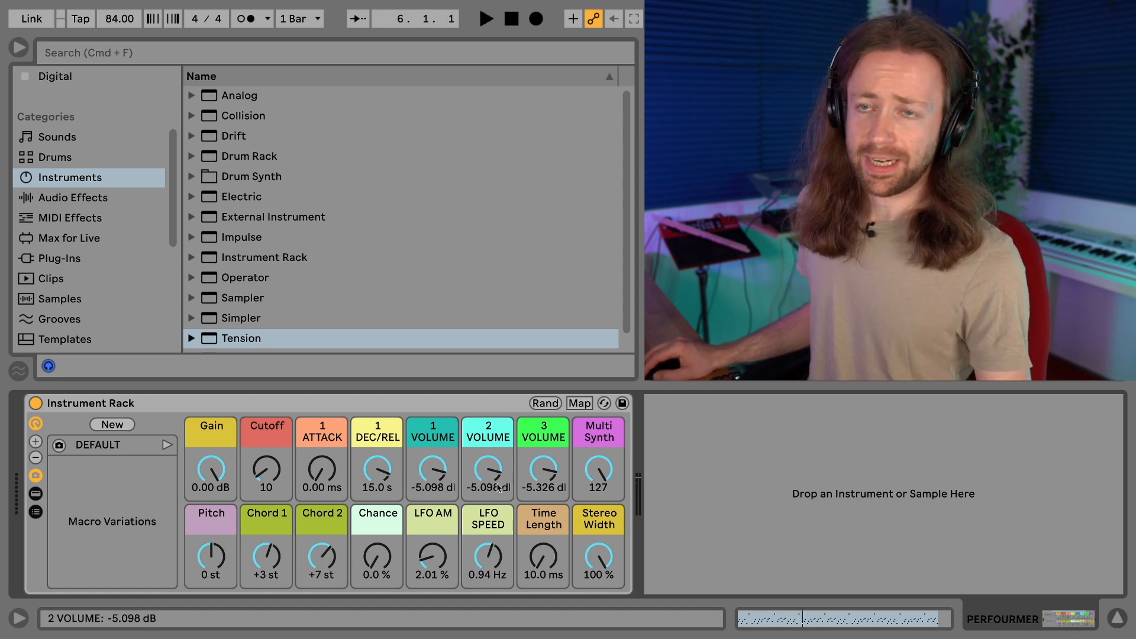
Step: Show the devices inside the PERFOURMER rack and unfold Utility to examine its macro-mapped Width and Gain
click(36, 495)
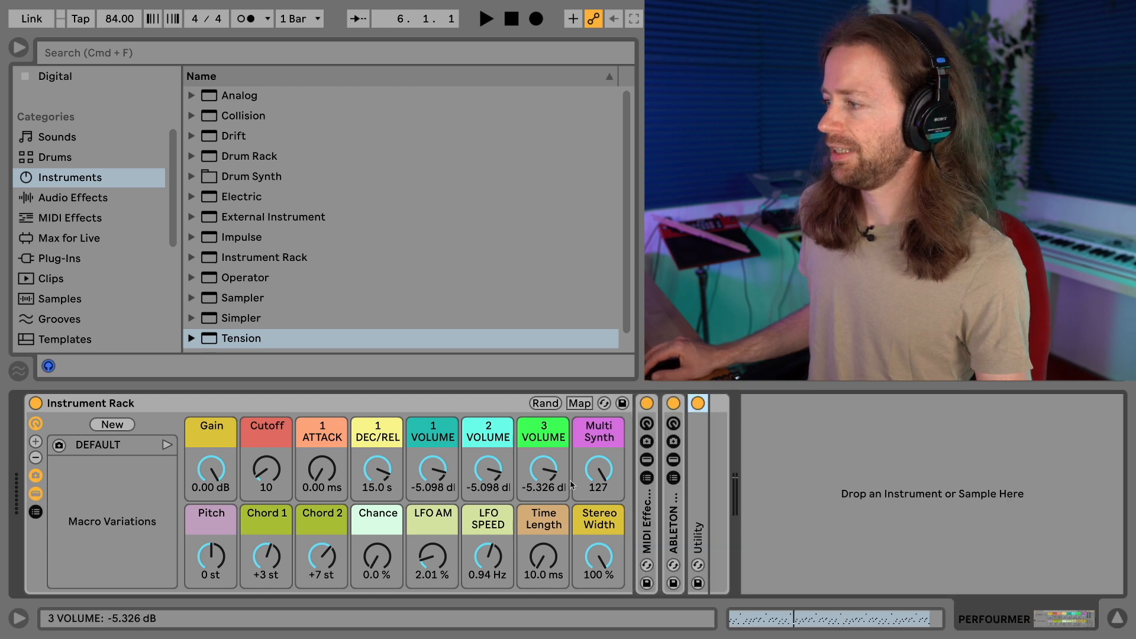
double_click(700, 469)
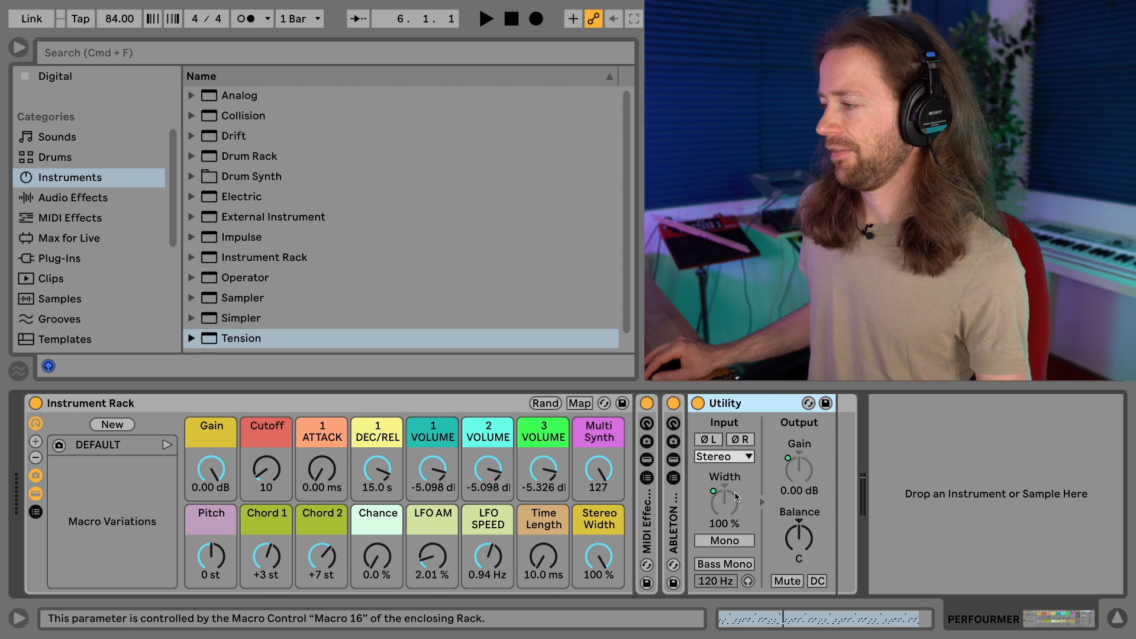